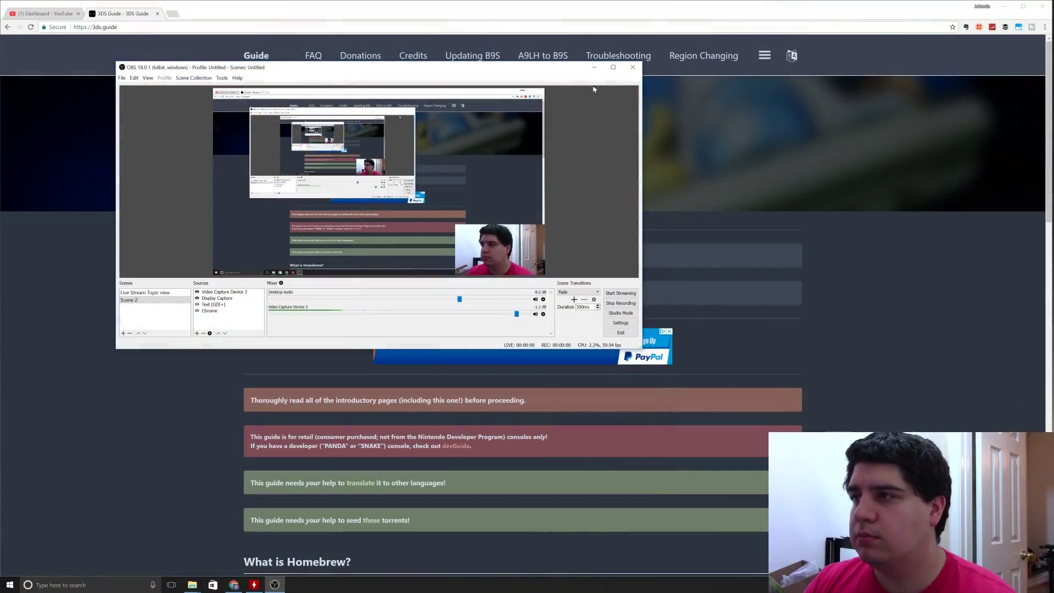
# Minimize the OBS window and continue from the 3DS Guide home page to its Get Started page.
pyautogui.click(594, 67)
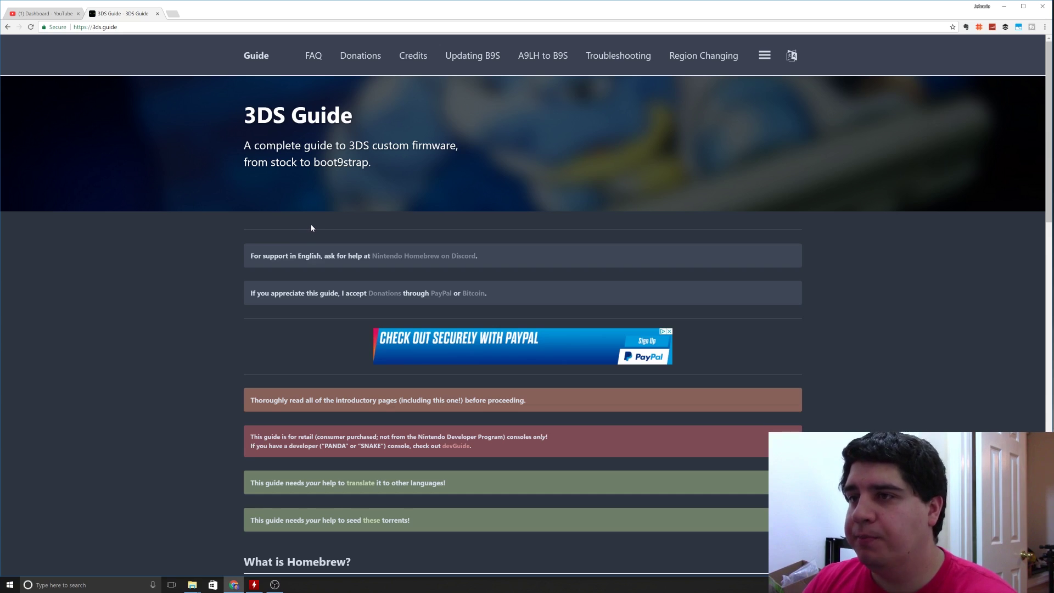
pyautogui.scroll(-10, 311, 225)
pyautogui.scroll(-7, 270, 259)
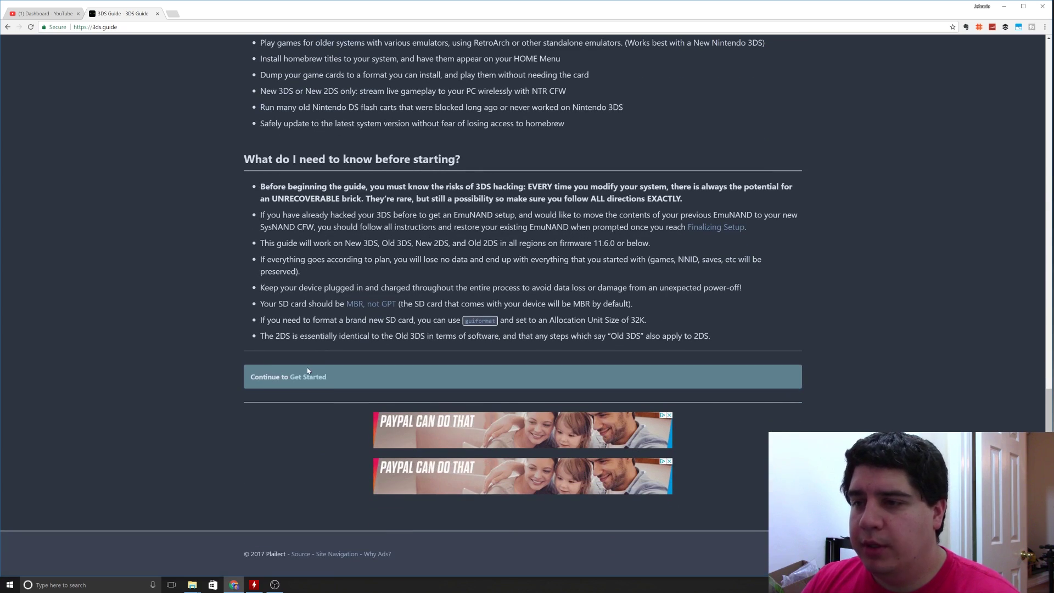
pyautogui.click(315, 378)
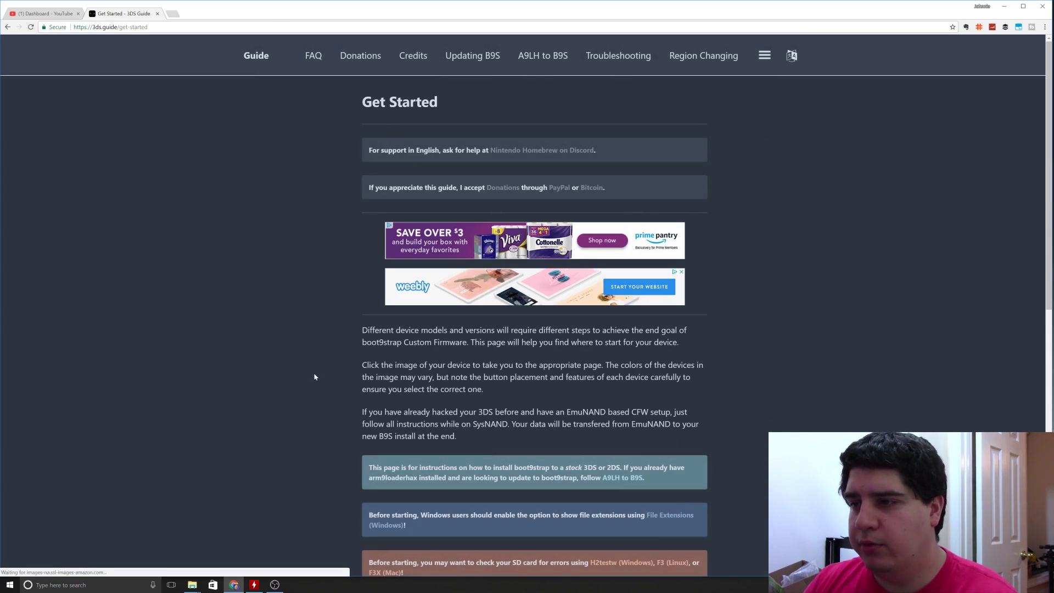
# View the New 3DS or New 2DS version page from Get Started, and return to the device choice.
pyautogui.scroll(-2, 316, 377)
pyautogui.scroll(-7, 315, 377)
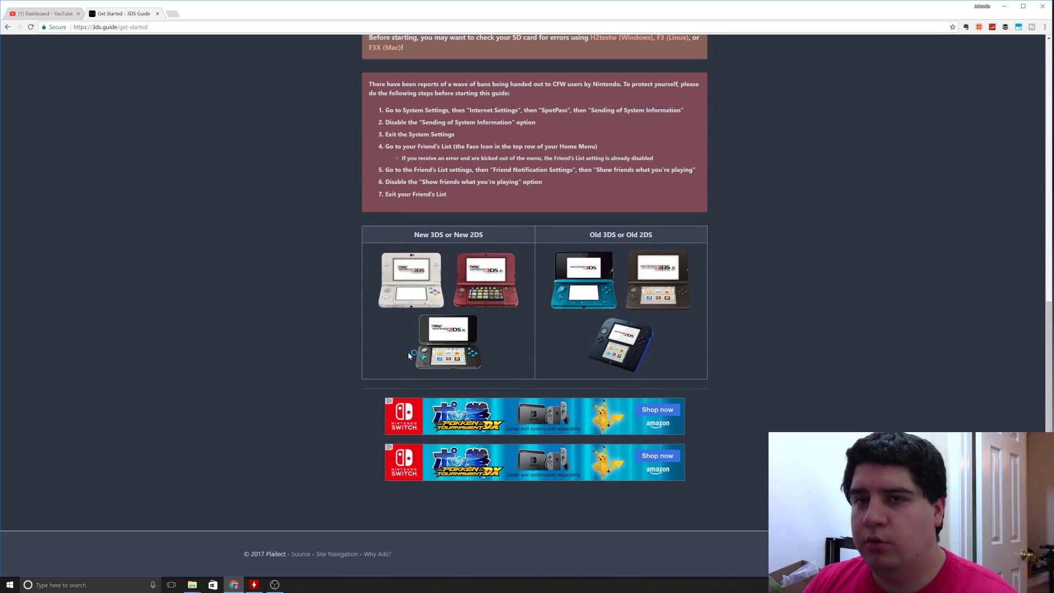
pyautogui.click(407, 351)
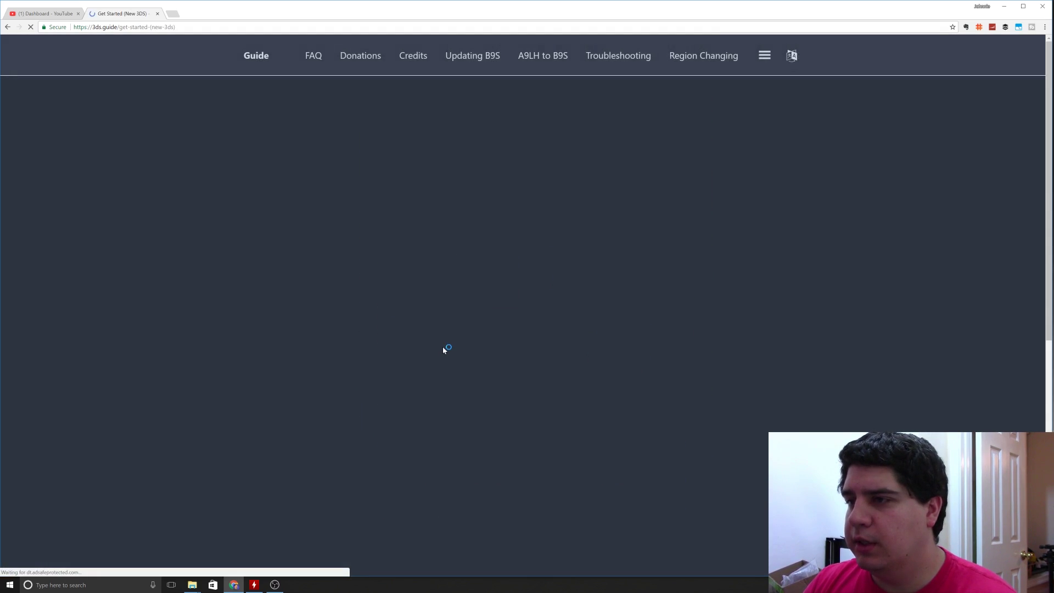
pyautogui.scroll(-6, 352, 405)
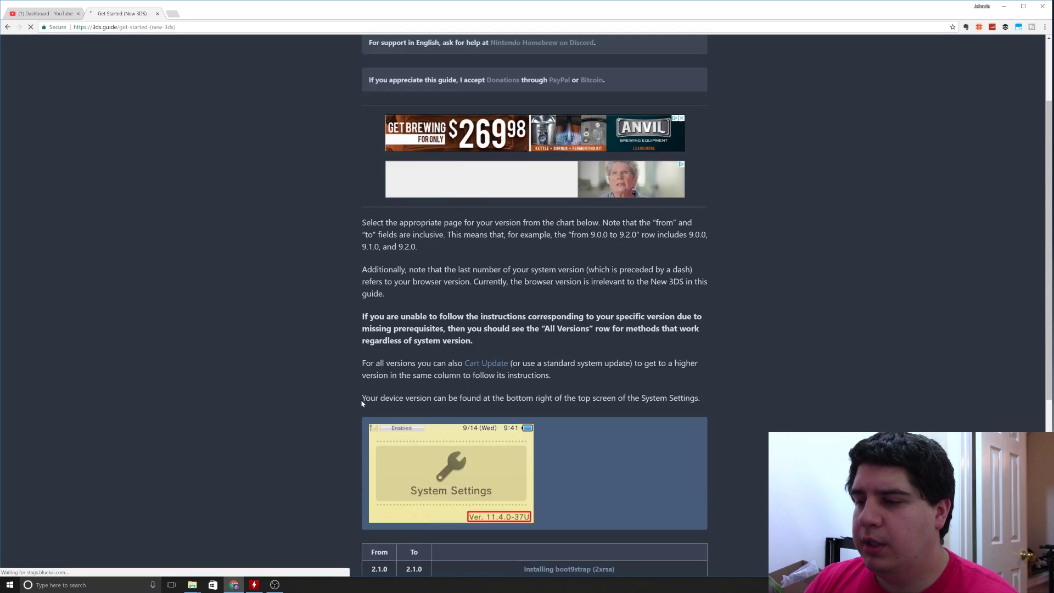
pyautogui.click(7, 27)
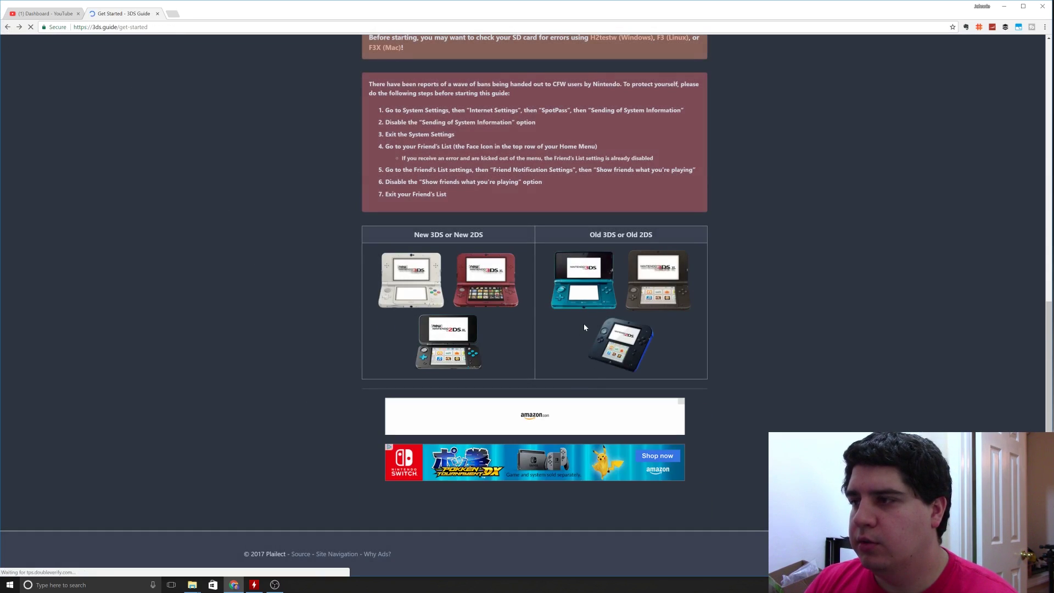
# Choose the Old 3DS or Old 2DS device and open the ntrboot method for all versions, down to its compatible flashcarts.
pyautogui.click(620, 335)
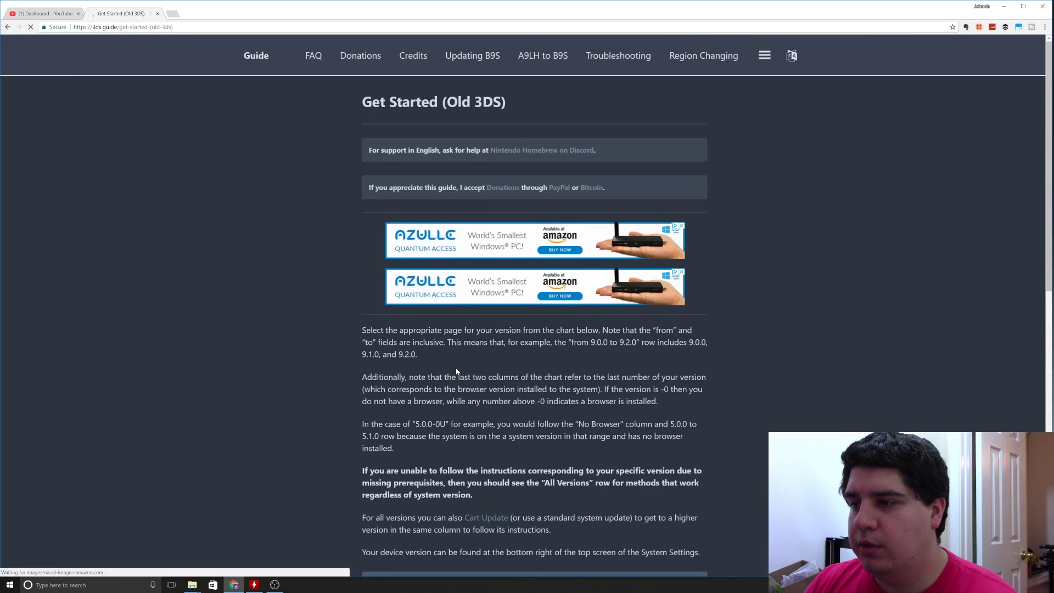
pyautogui.scroll(-10, 516, 350)
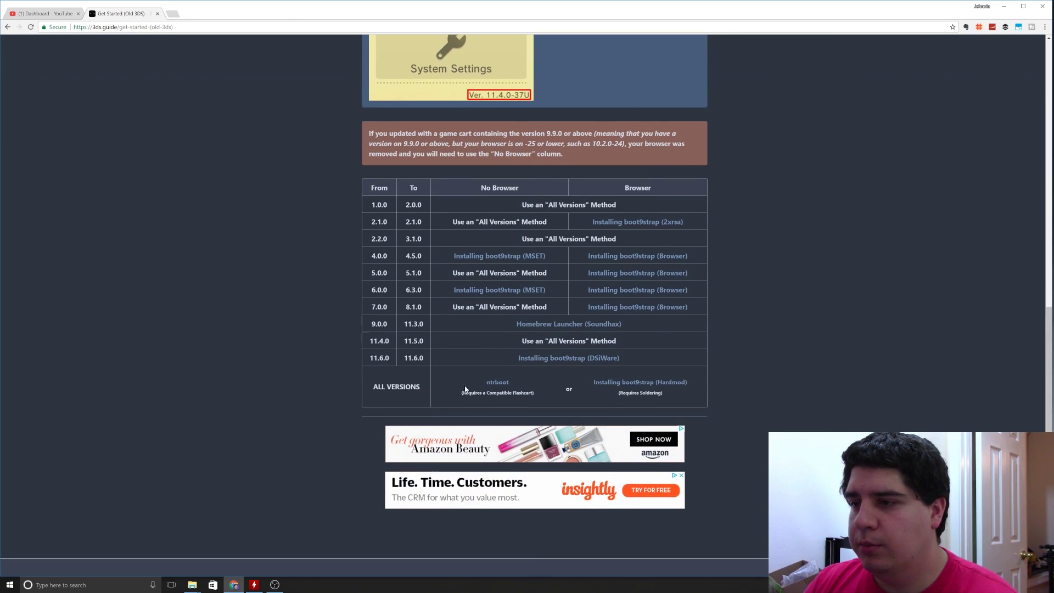
pyautogui.click(494, 384)
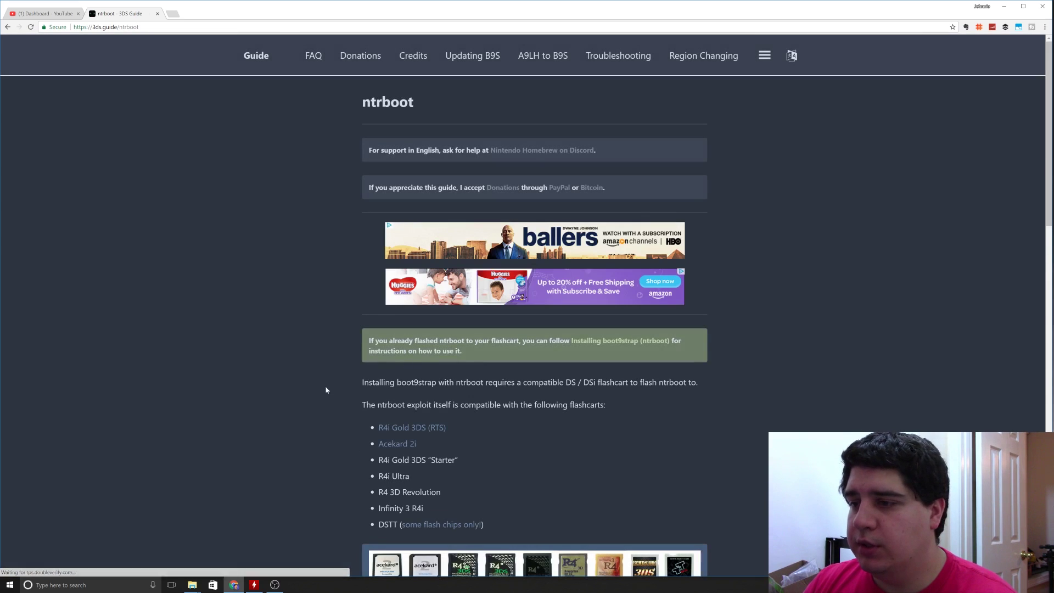
pyautogui.scroll(-4, 325, 384)
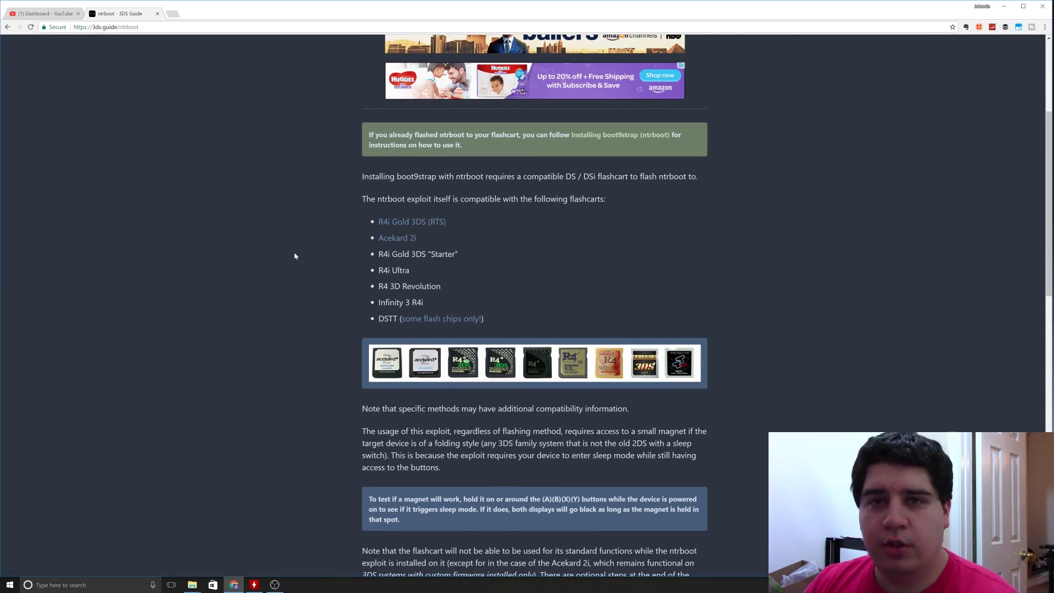
# Look at the store pages for the Acekard 2i and R4i Gold 3DS (RTS) flashcarts, returning to the ntrboot page.
pyautogui.click(394, 241)
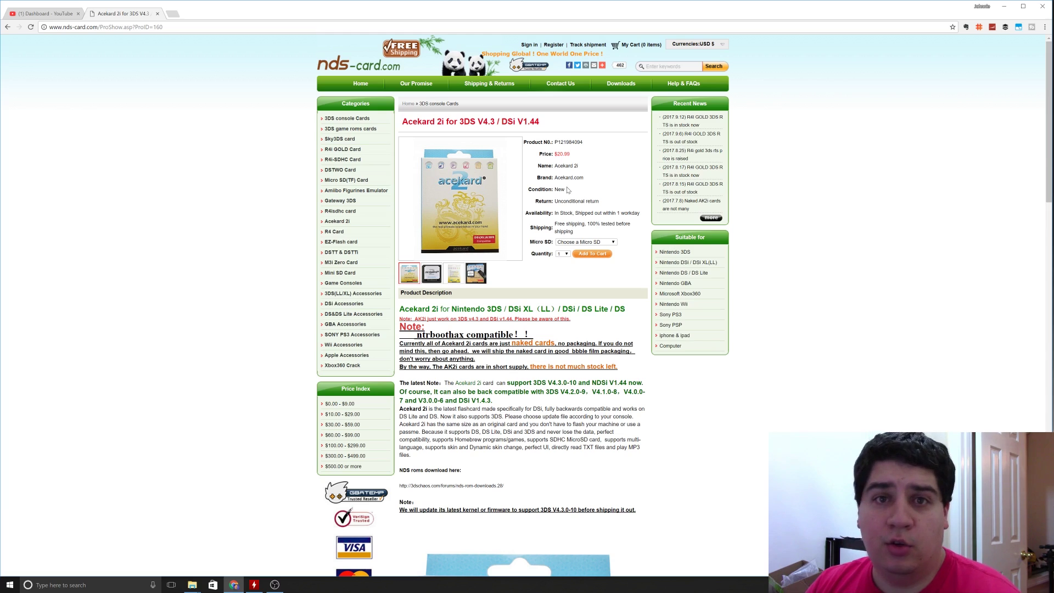
pyautogui.click(6, 27)
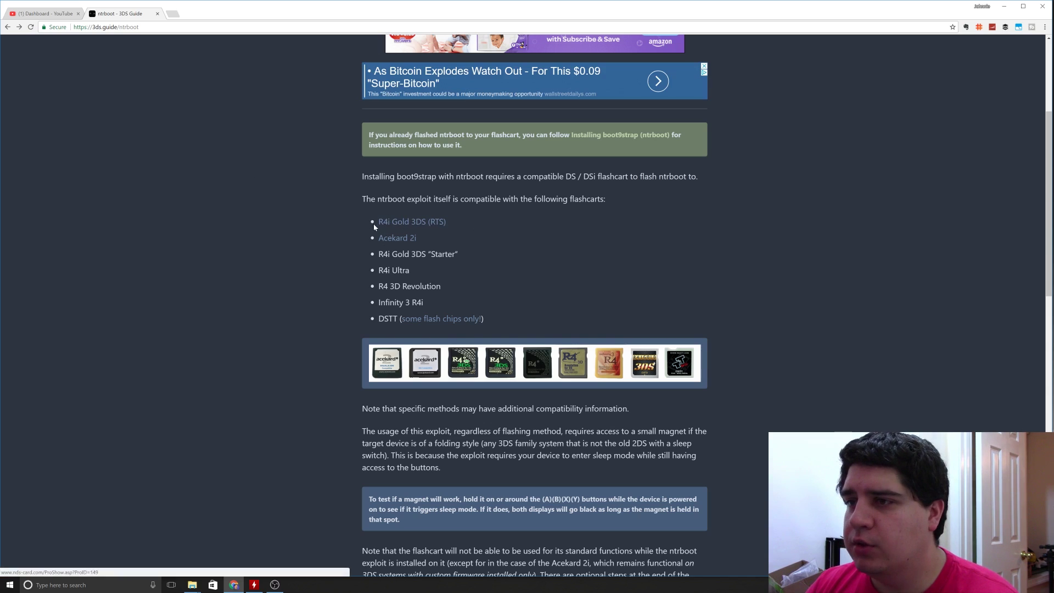
pyautogui.click(415, 222)
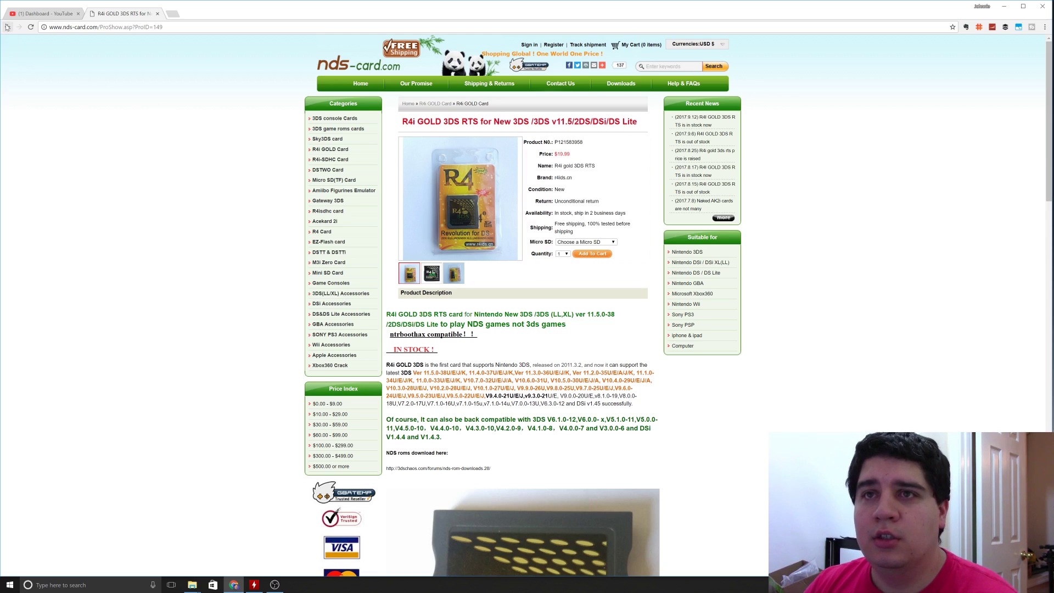
pyautogui.click(7, 27)
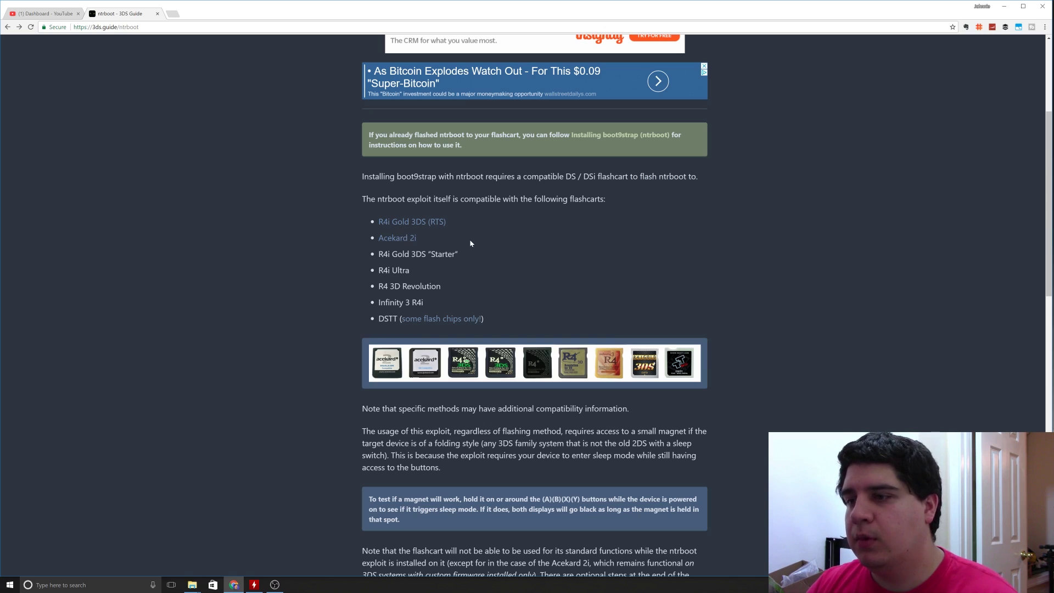
# Read the Flashing ntrboot (3DS Single System) requirements and instructions, and return to the ntrboot page.
pyautogui.scroll(-9, 529, 270)
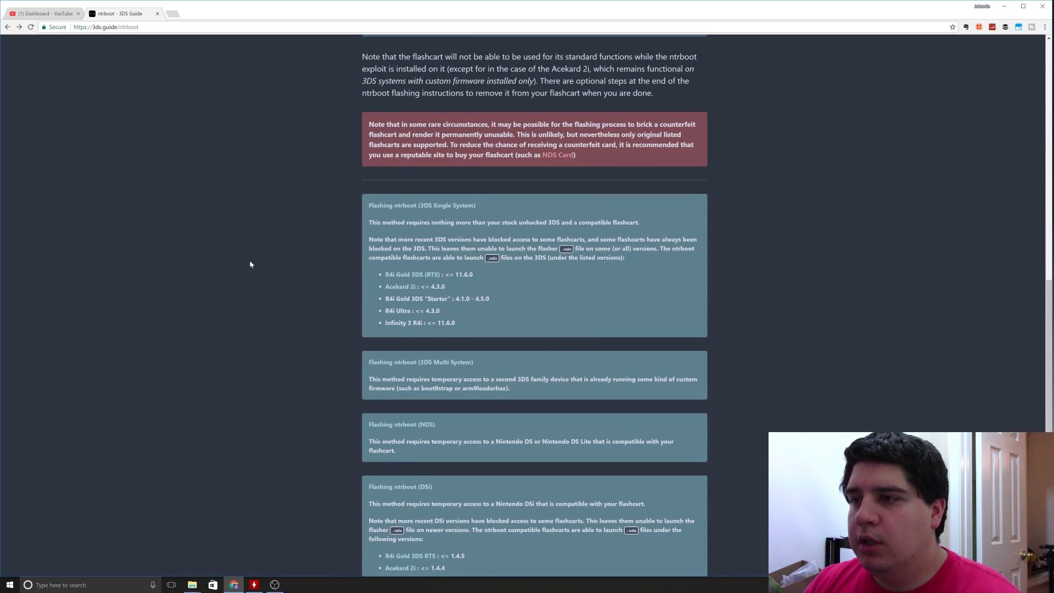
pyautogui.click(434, 211)
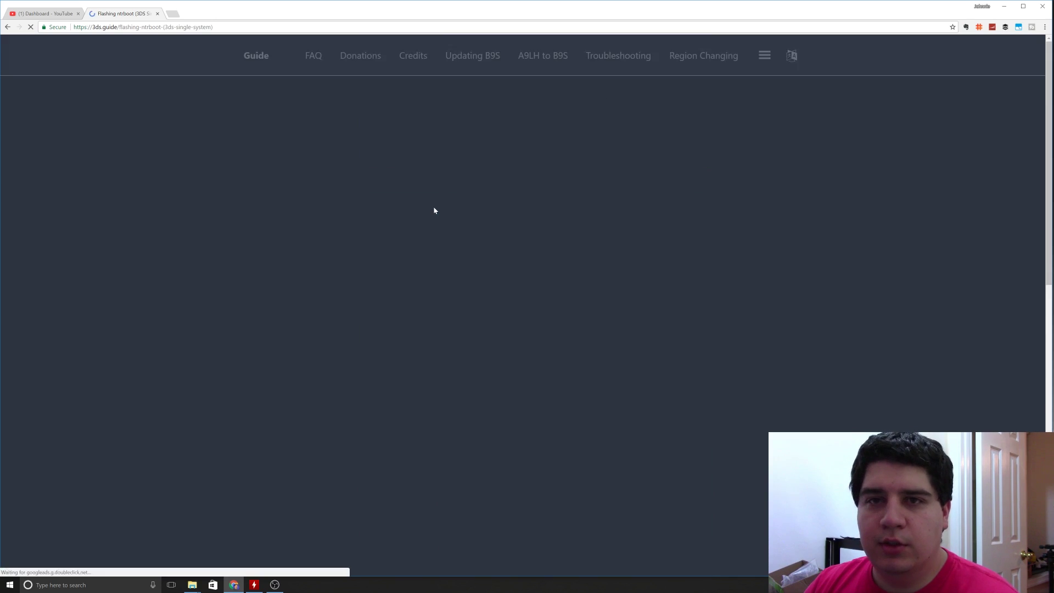
pyautogui.scroll(-2, 308, 342)
pyautogui.scroll(-7, 308, 342)
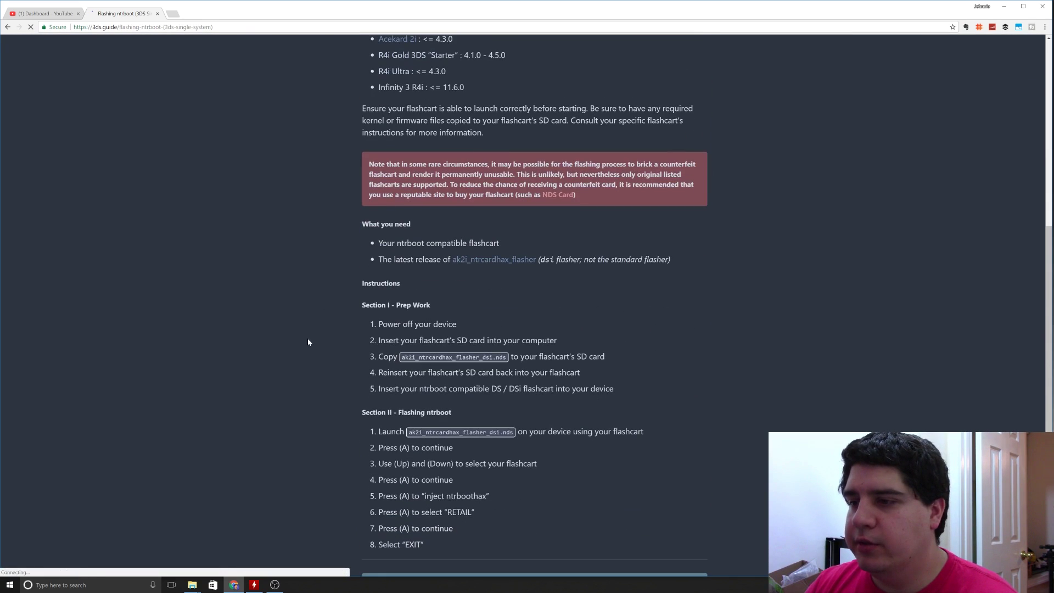
pyautogui.scroll(-2, 308, 342)
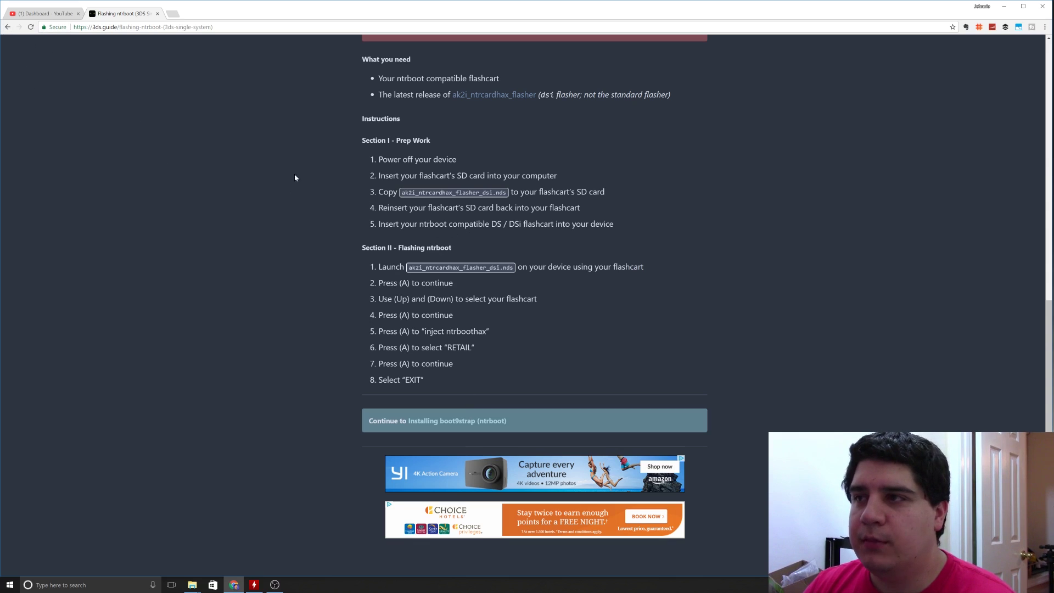
pyautogui.click(7, 27)
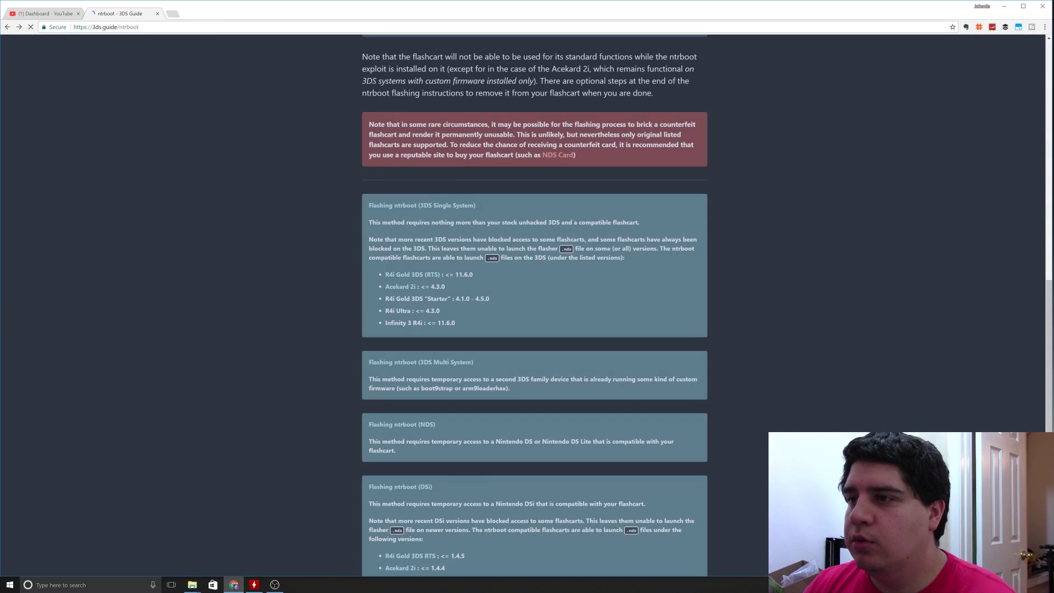
# Open the Flashing ntrboot (3DS Multi System) guide and review its required items and prep work.
pyautogui.scroll(-2, 301, 361)
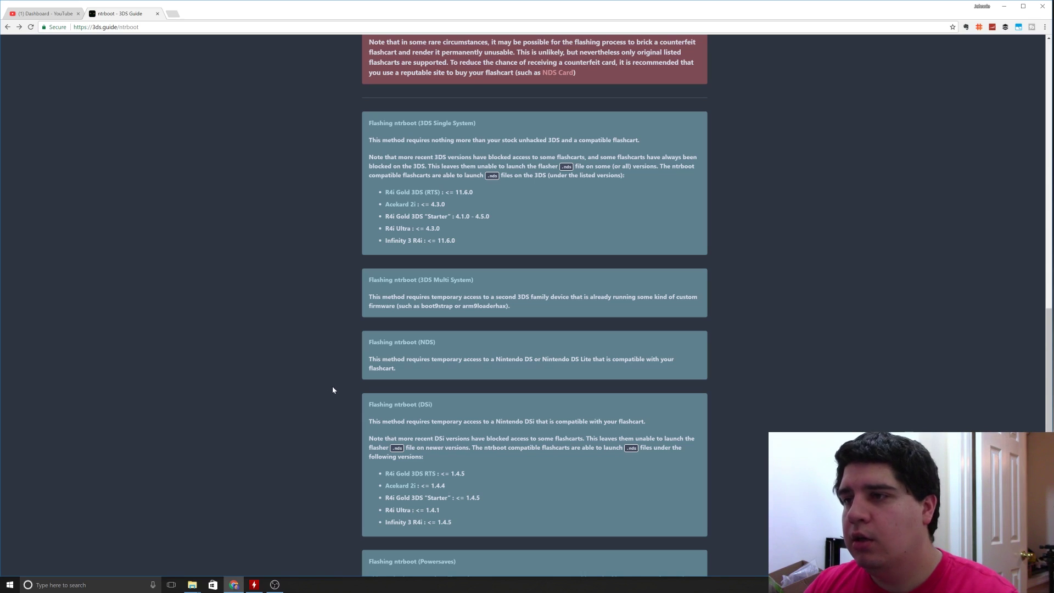
pyautogui.click(433, 281)
pyautogui.scroll(-2, 347, 374)
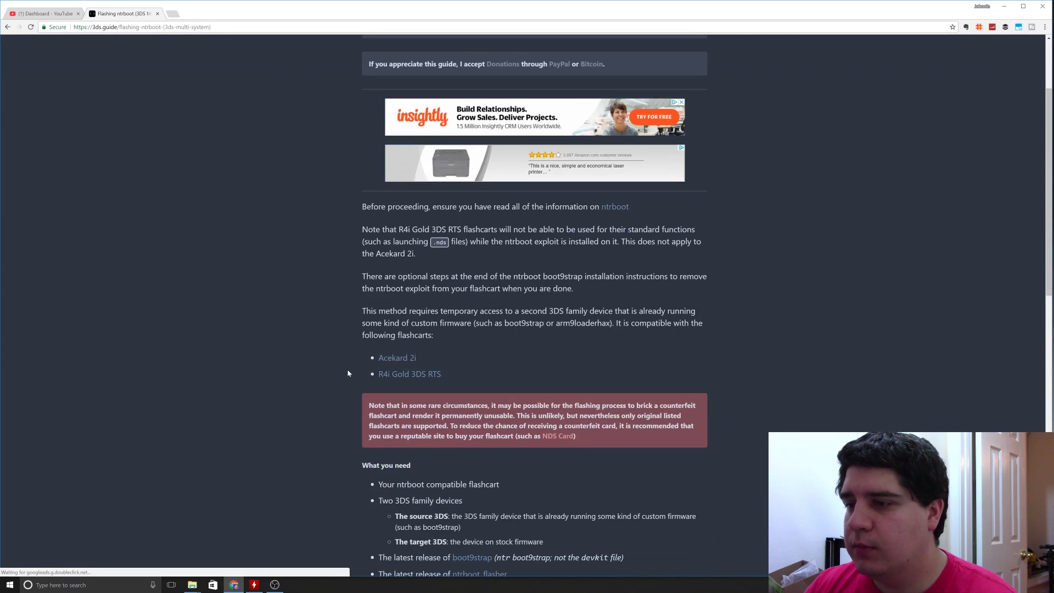
pyautogui.scroll(-5, 348, 373)
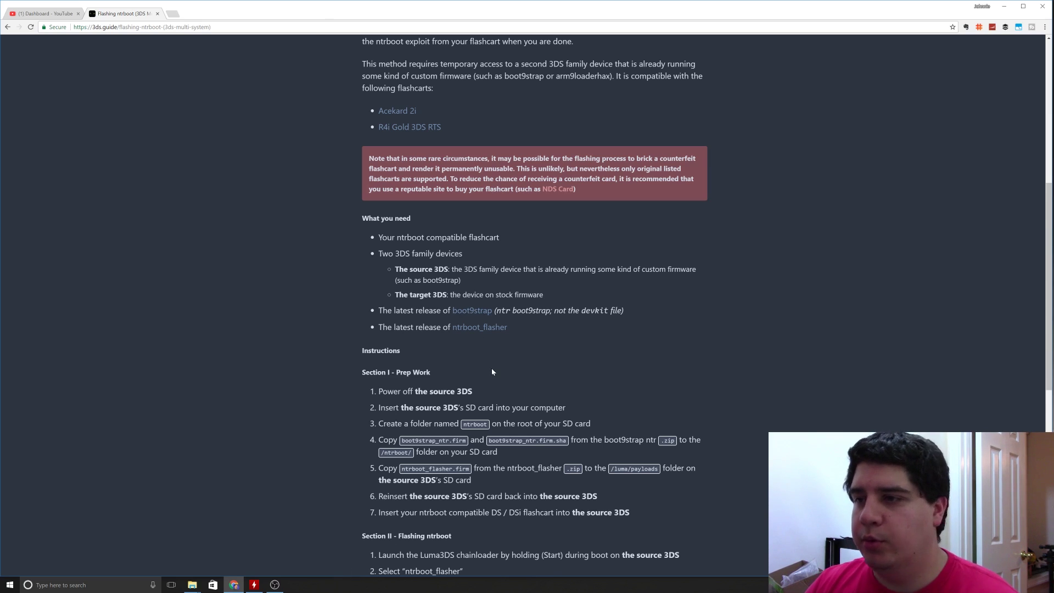
pyautogui.scroll(-1, 473, 349)
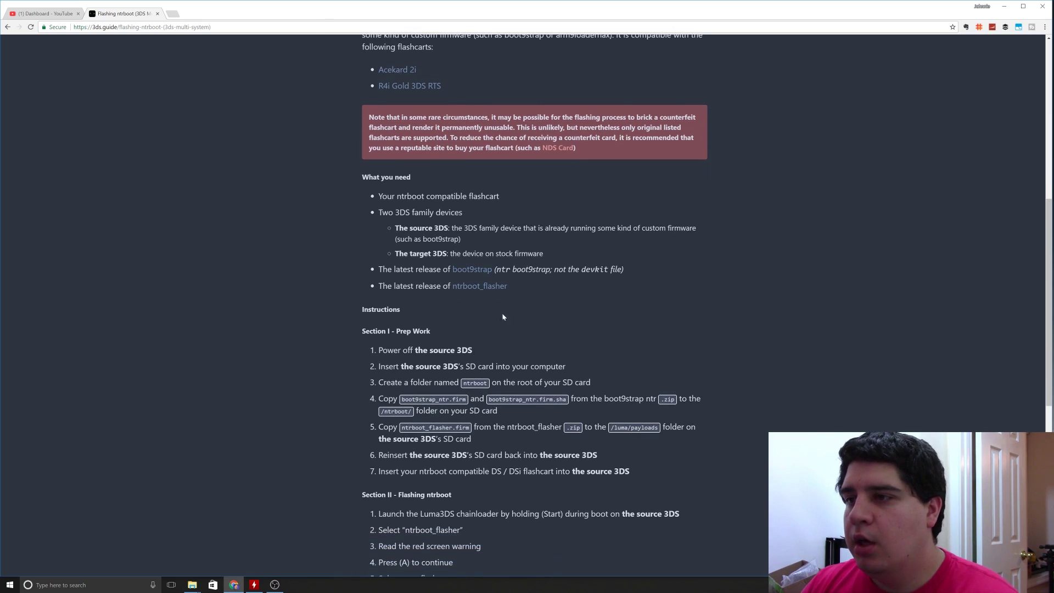
# Check the boot9strap and ntrboot_flasher release pages linked in the requirements, returning to the multi system guide.
pyautogui.click(486, 273)
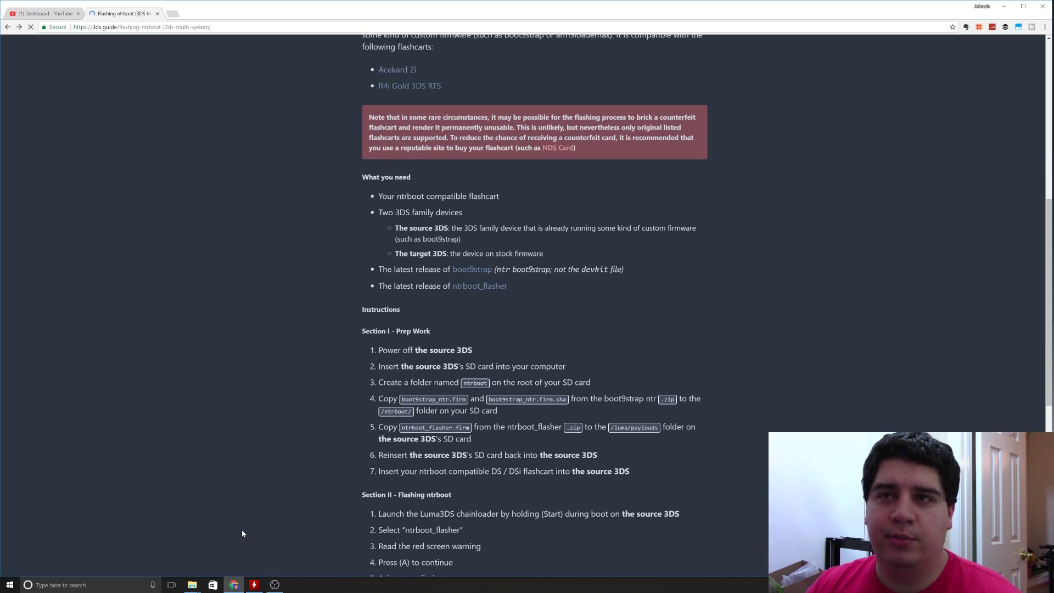
pyautogui.click(475, 290)
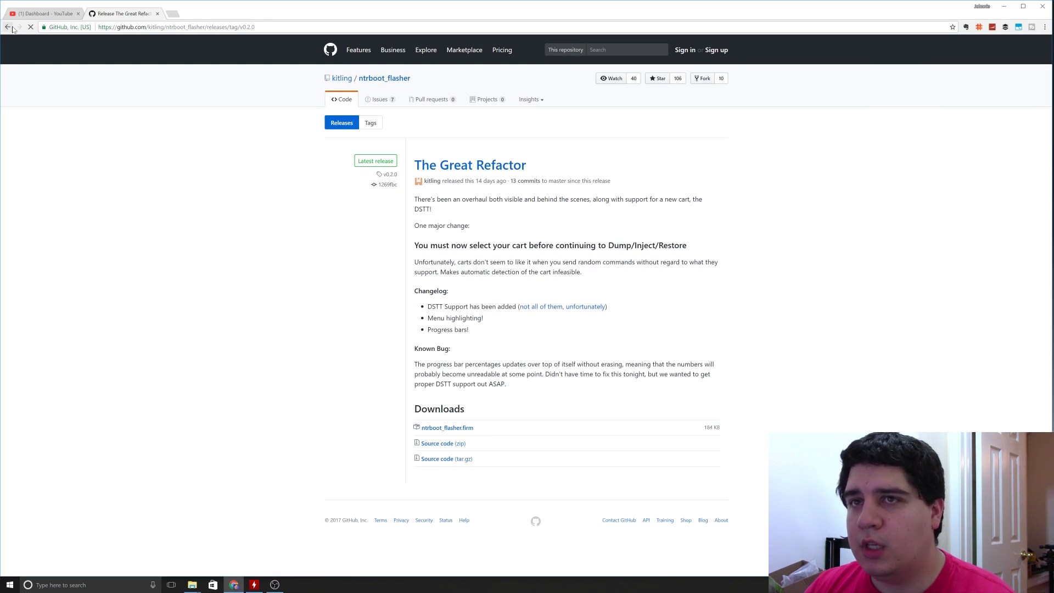
pyautogui.click(7, 27)
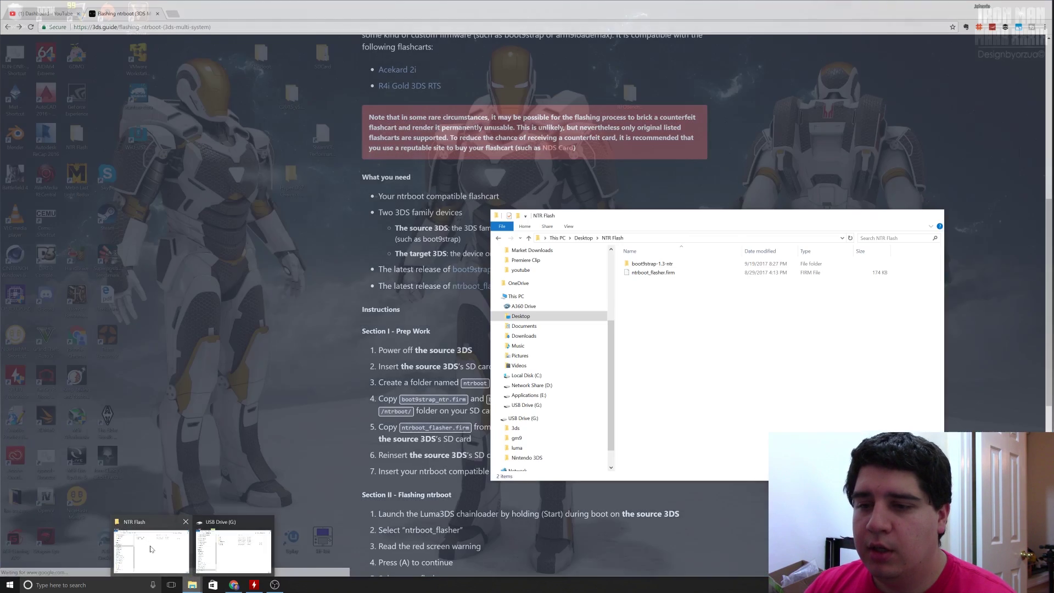
# Inspect the files in the NTR Flash folder, and return to the guide's prep work and flashing instructions.
pyautogui.click(181, 560)
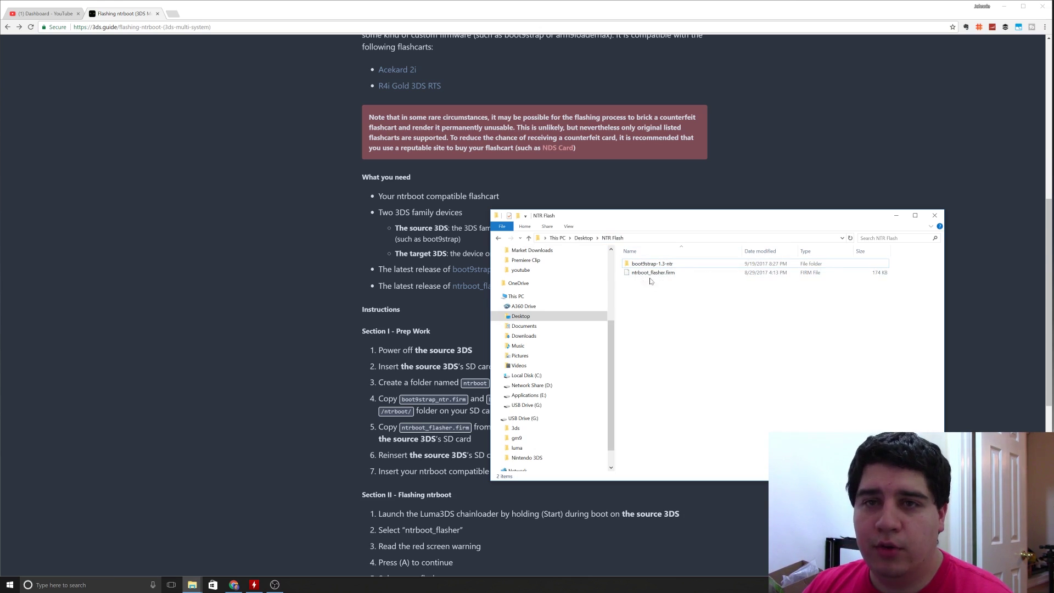
pyautogui.click(306, 335)
pyautogui.scroll(-4, 487, 356)
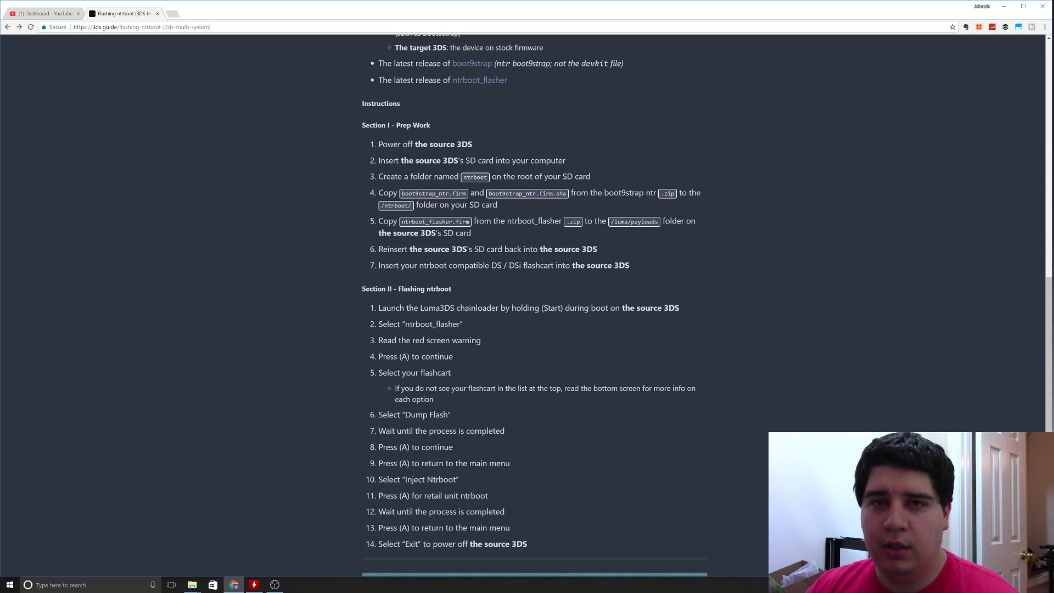
# Switch to the USB Drive (G:) window in File Explorer, create a folder named ntrboot in its root, and open it.
pyautogui.moveTo(193, 585)
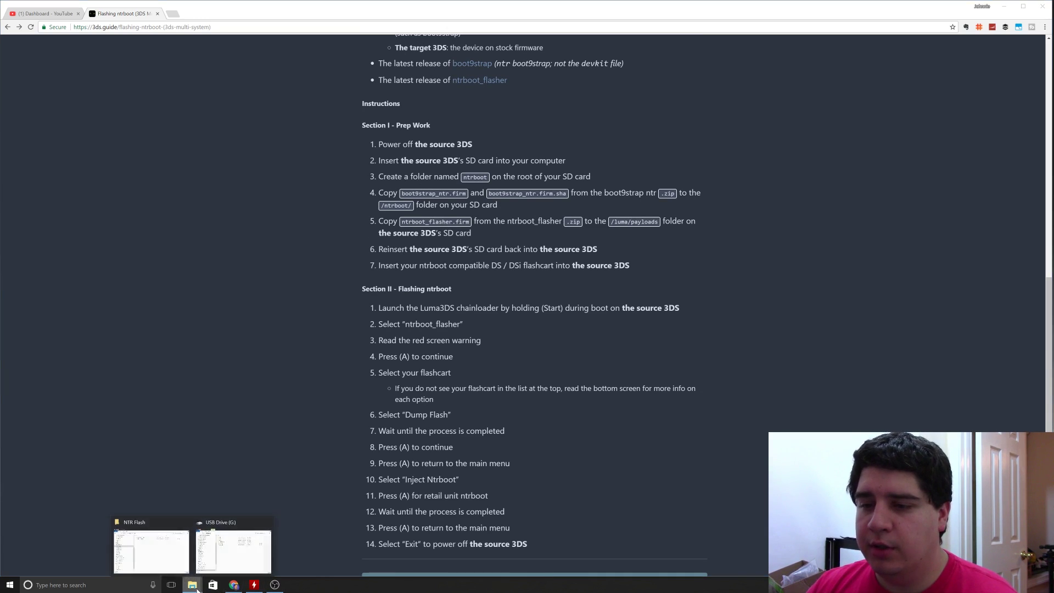
pyautogui.click(233, 559)
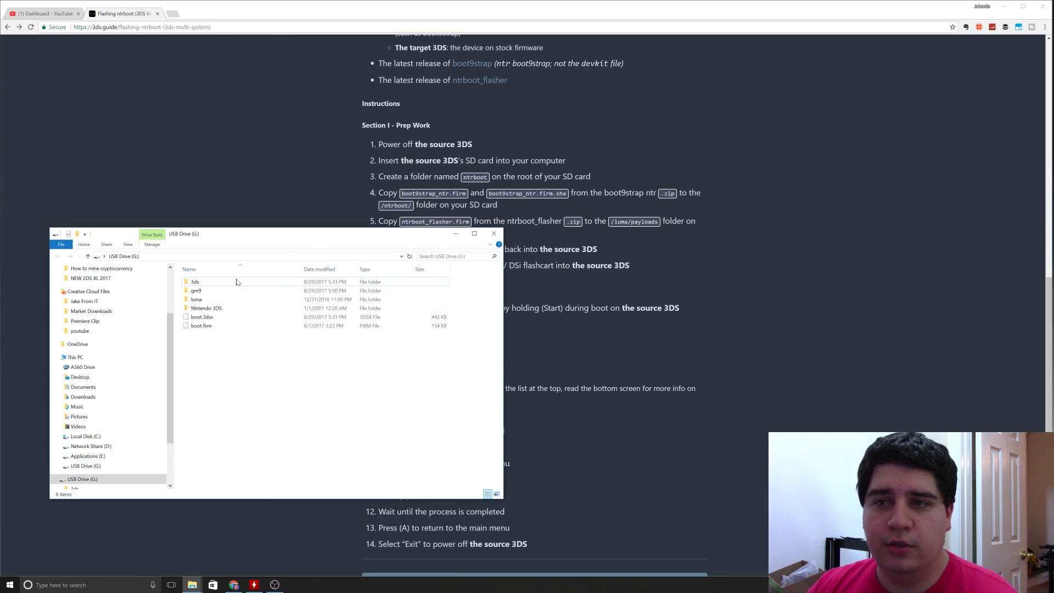
pyautogui.moveTo(351, 233); pyautogui.dragTo(316, 266)
pyautogui.rightClick(198, 401)
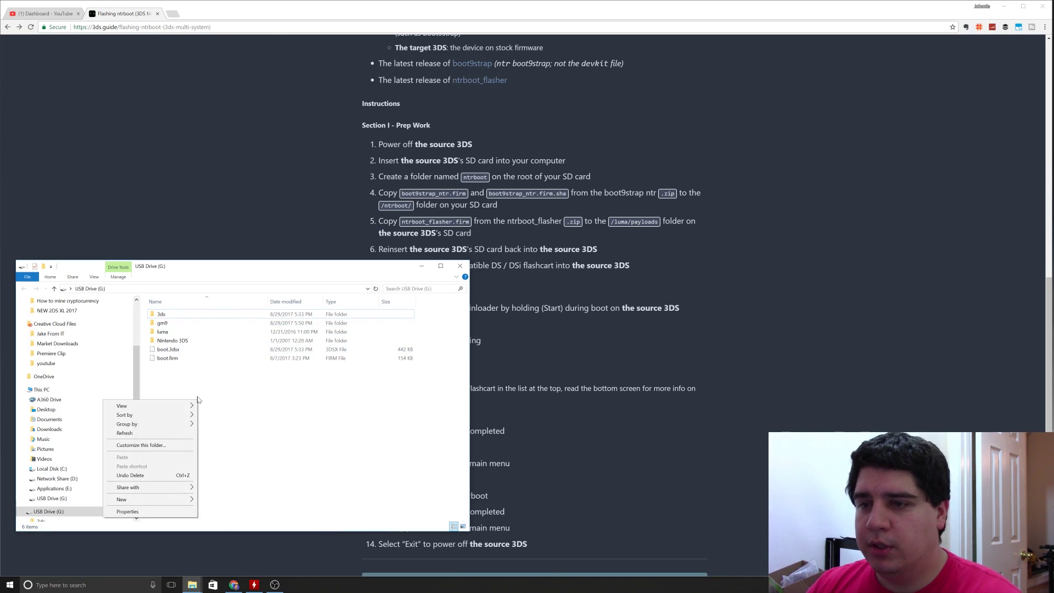
pyautogui.moveTo(132, 499)
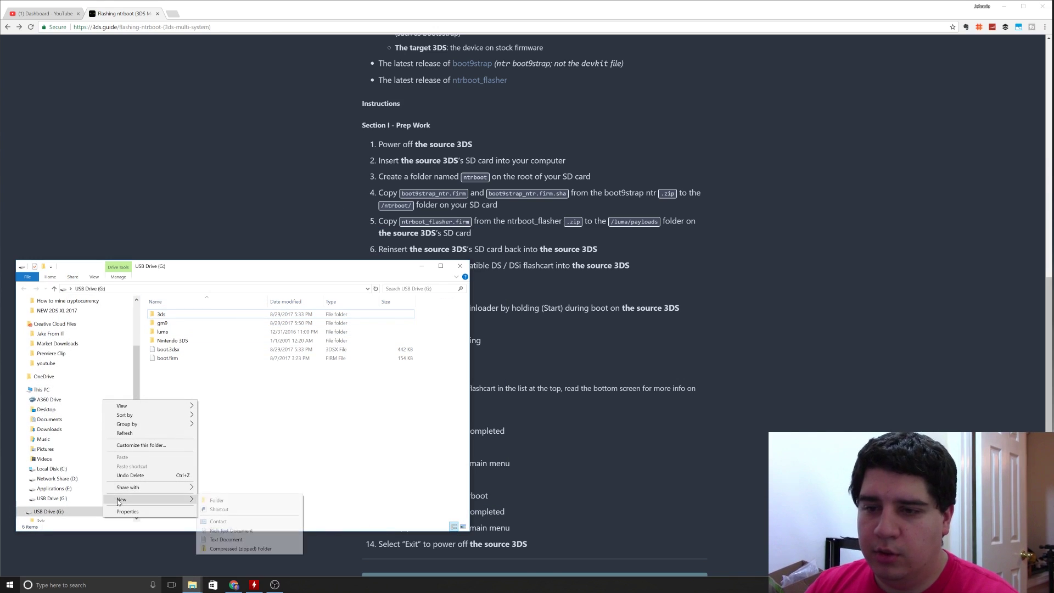
pyautogui.click(239, 498)
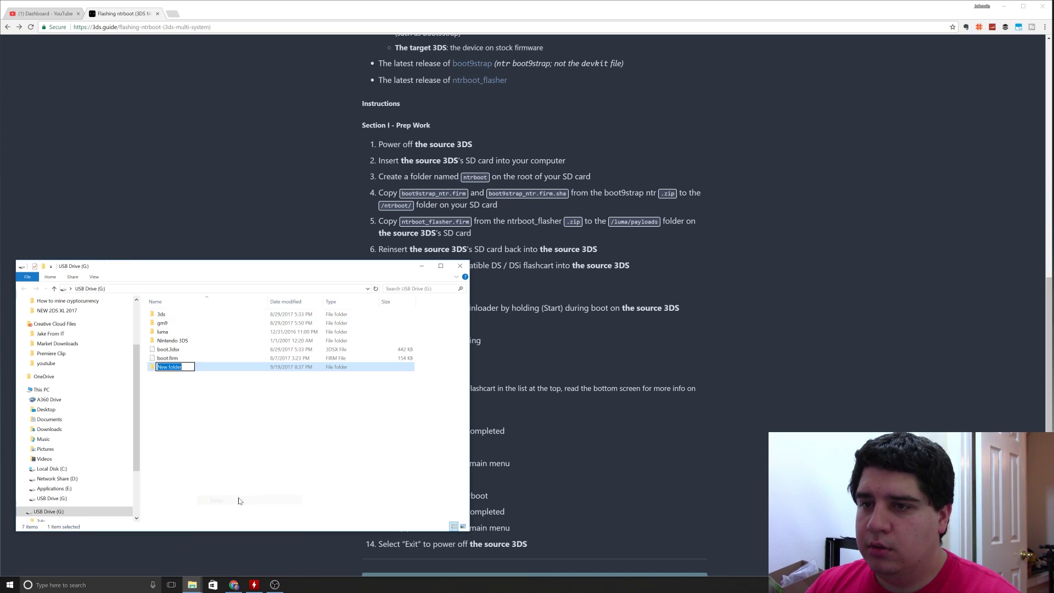
pyautogui.write('ntr')
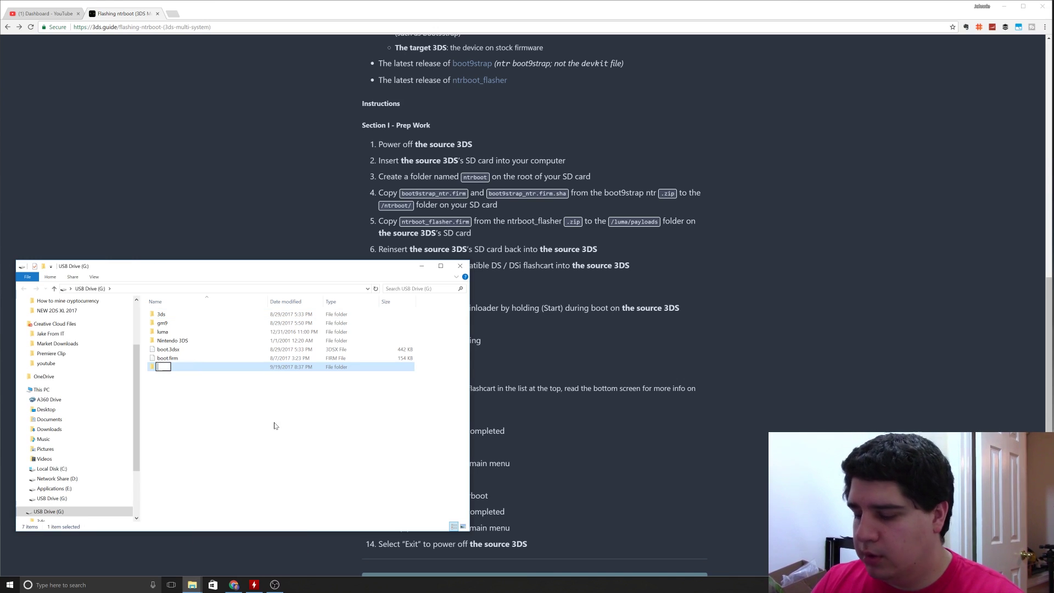
pyautogui.write('boot')
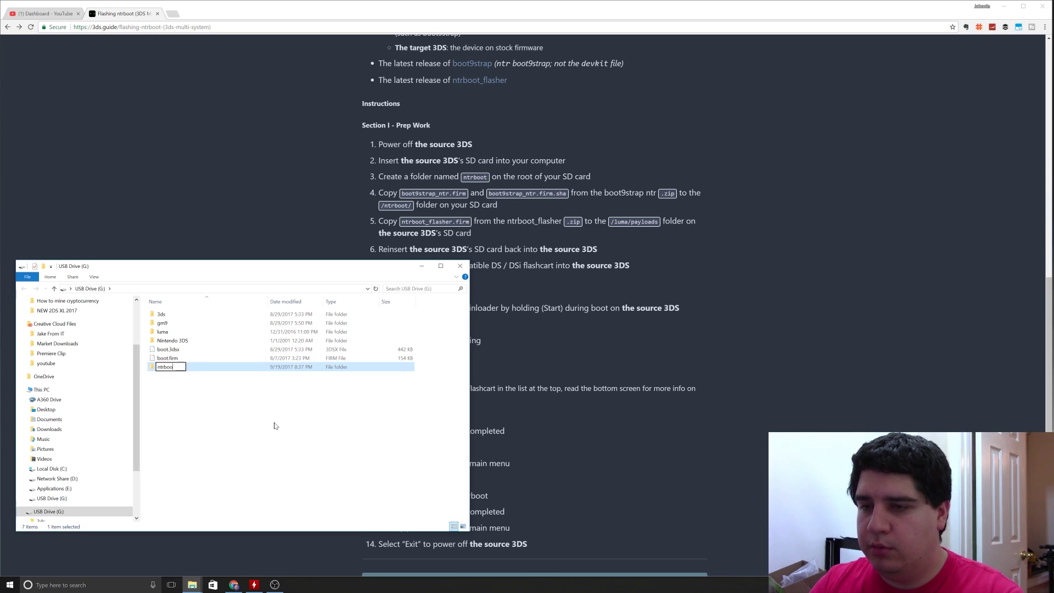
pyautogui.press('Return')
pyautogui.press('Return')
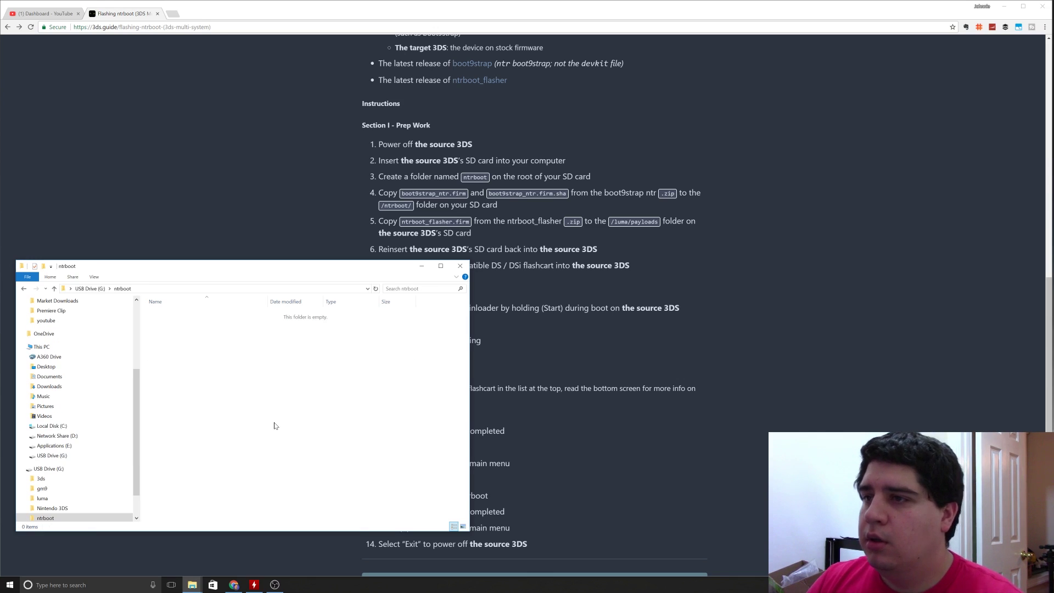
# Copy boot9strap_ntr.firm and boot9strap_ntr.firm.sha from the boot9strap-1.3-ntr folder in NTR Flash into the SD card's ntrboot folder.
pyautogui.click(190, 587)
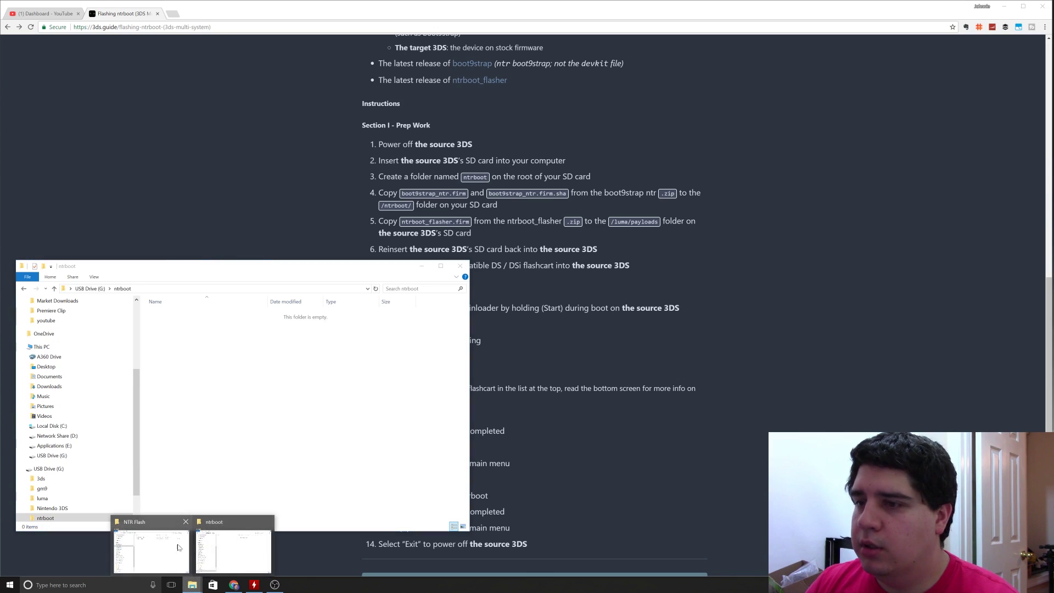
pyautogui.click(157, 552)
pyautogui.moveTo(623, 213); pyautogui.dragTo(657, 276)
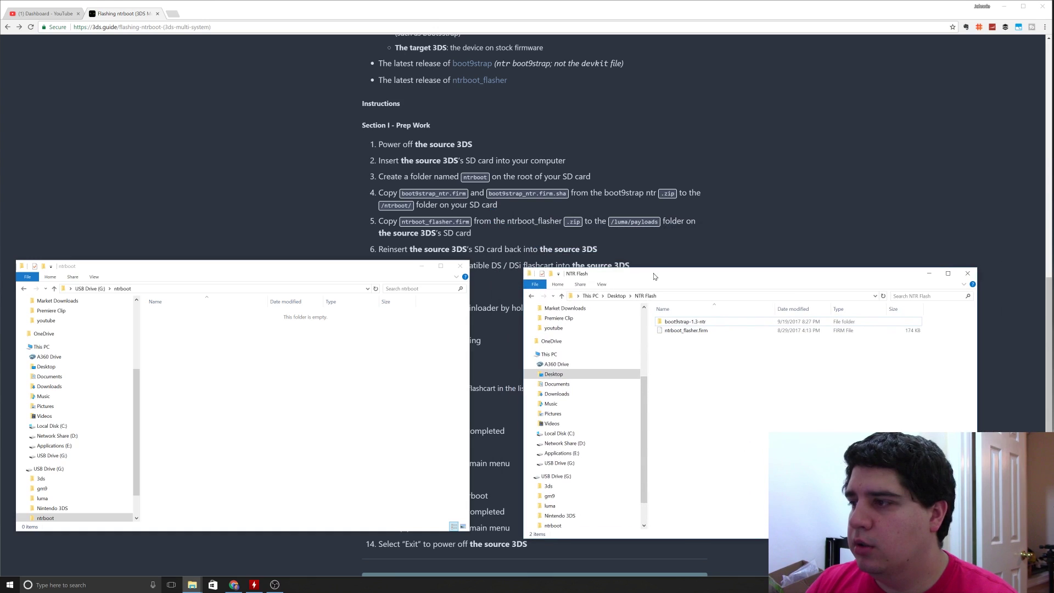
pyautogui.click(663, 321)
pyautogui.doubleClick(663, 322)
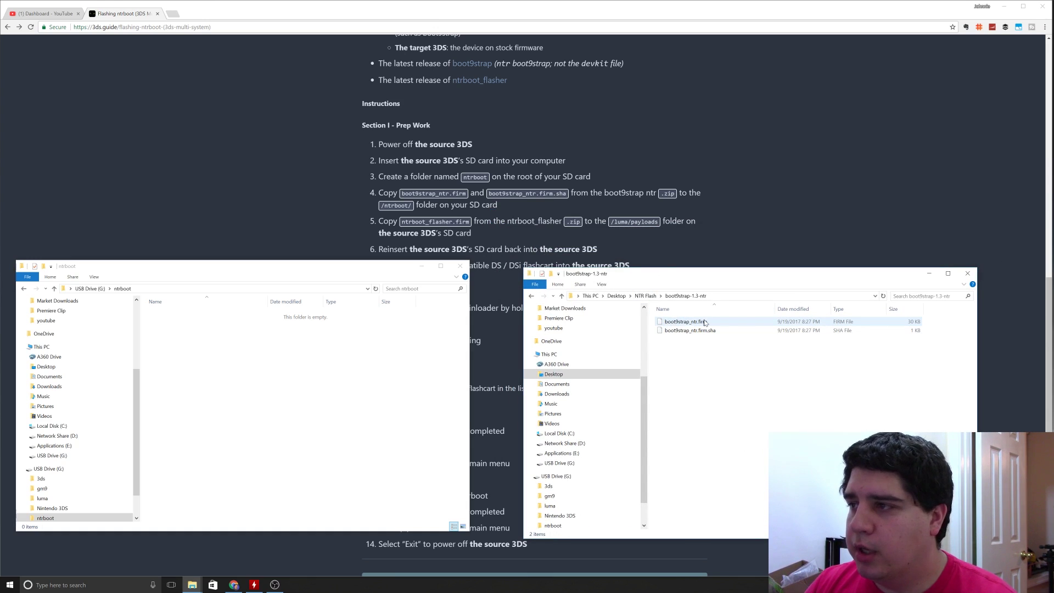
pyautogui.hotkey('ctrl', 'a')
pyautogui.moveTo(684, 325); pyautogui.dragTo(204, 356)
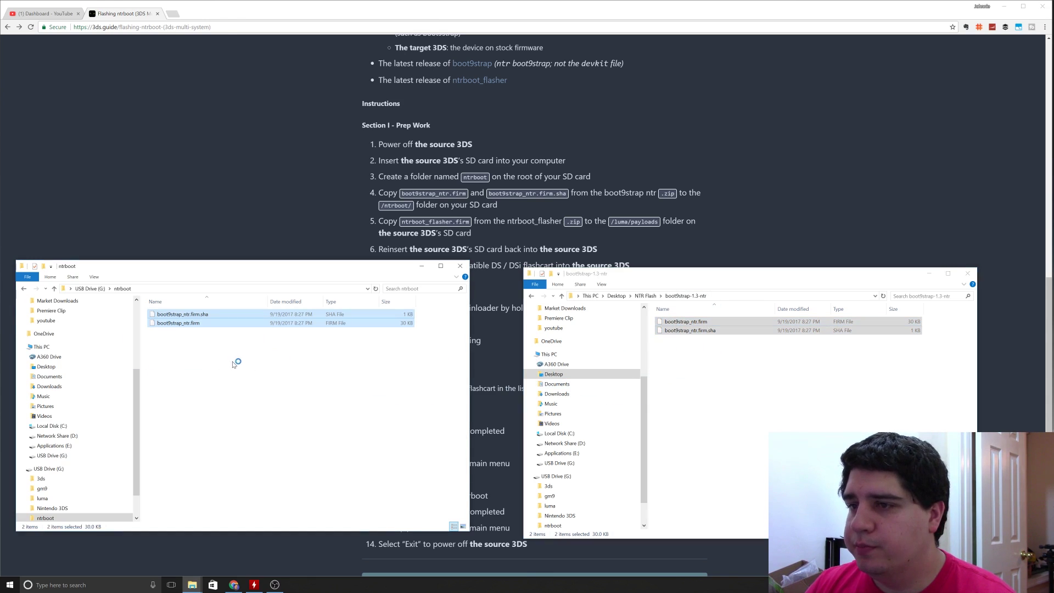
# Copy ntrboot_flasher.firm from the NTR Flash folder into the luma/payloads folder on USB Drive (G:).
pyautogui.click(104, 291)
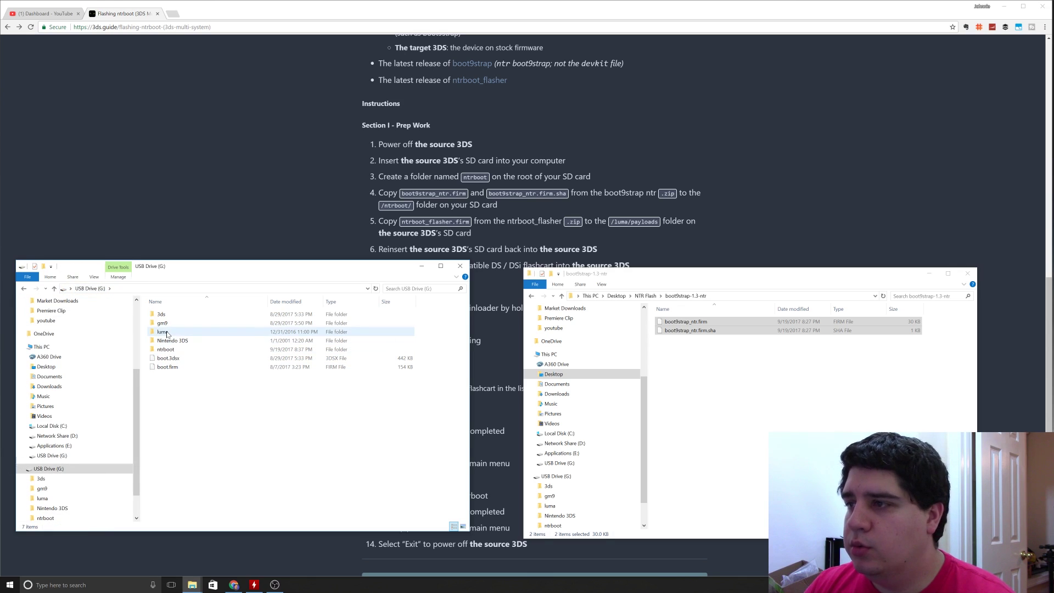
pyautogui.doubleClick(167, 334)
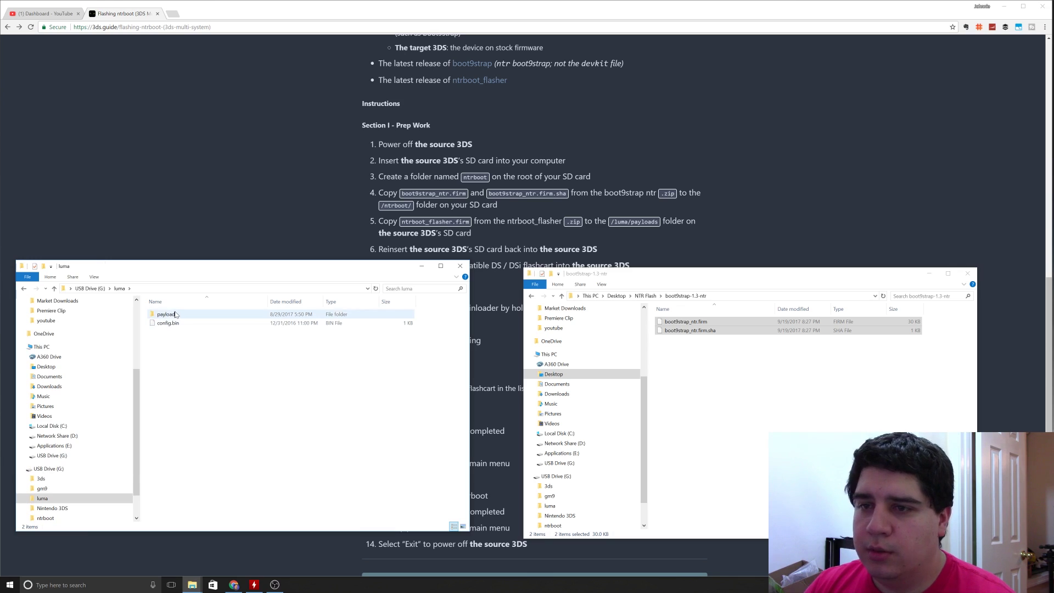
pyautogui.doubleClick(175, 315)
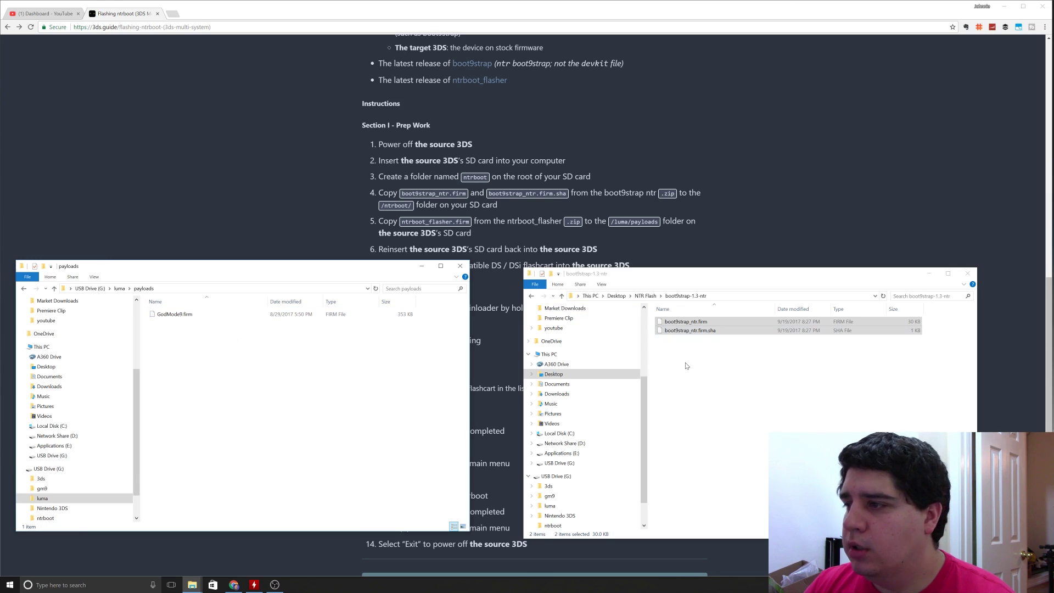
pyautogui.click(653, 341)
pyautogui.click(649, 297)
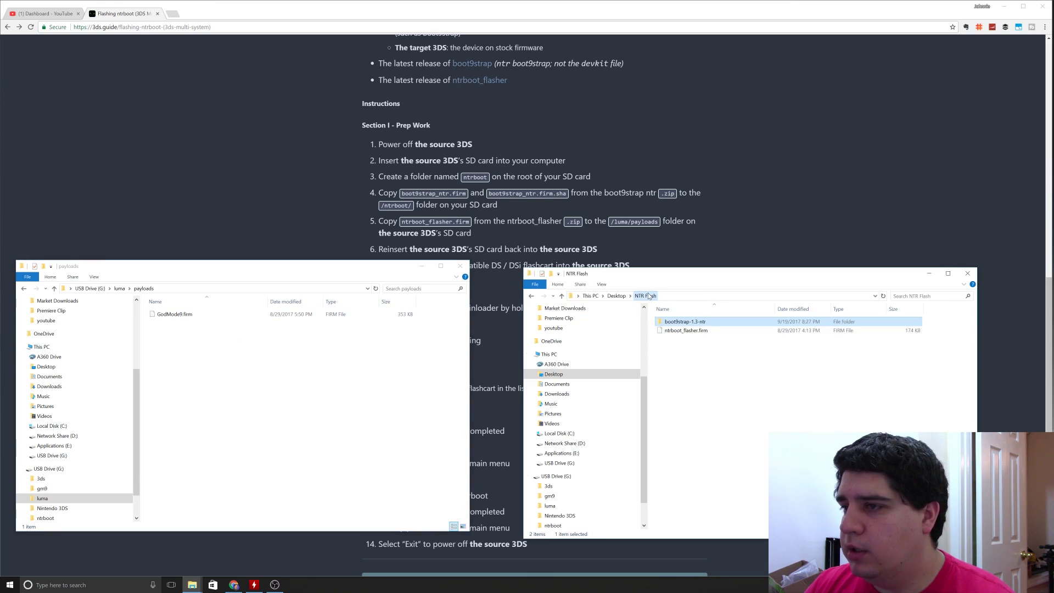
pyautogui.click(682, 331)
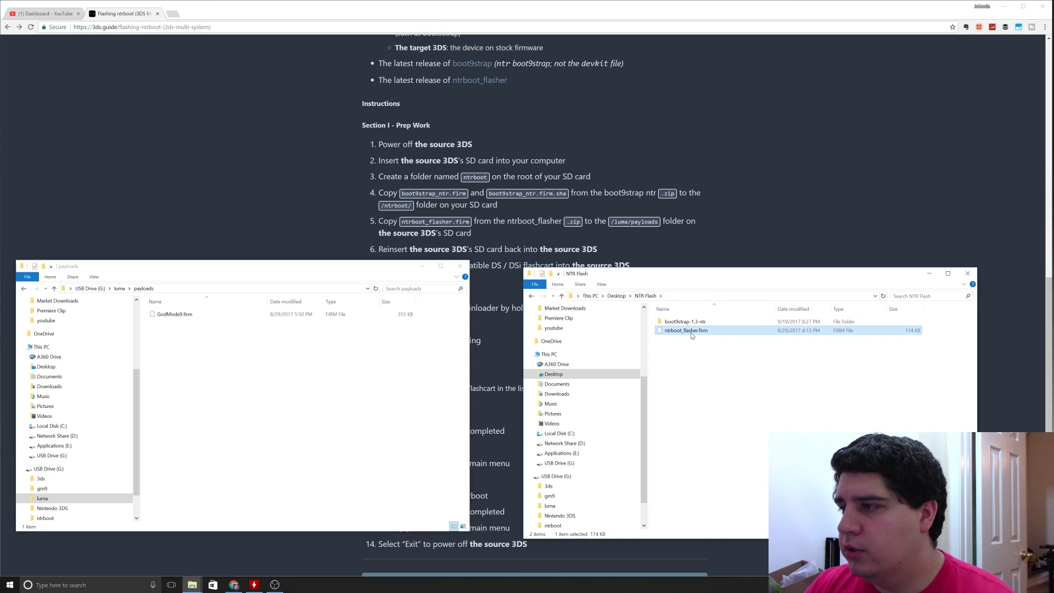
pyautogui.moveTo(691, 332); pyautogui.dragTo(158, 365)
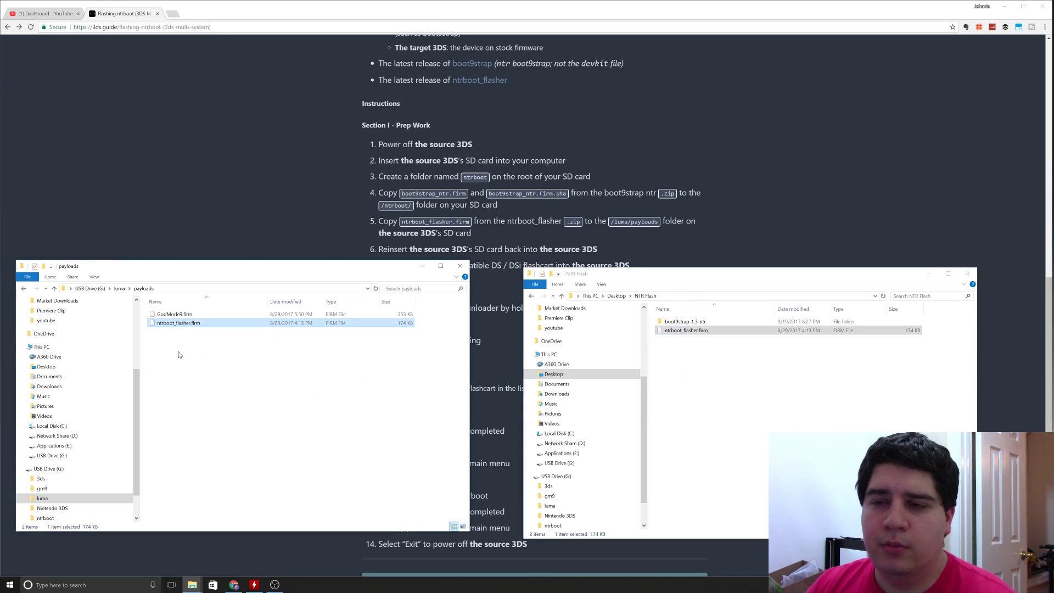
pyautogui.click(178, 355)
# Return to the root of USB Drive (G:), close the NTR Flash window, and dismiss the Sound Blaster audio device message.
pyautogui.click(120, 289)
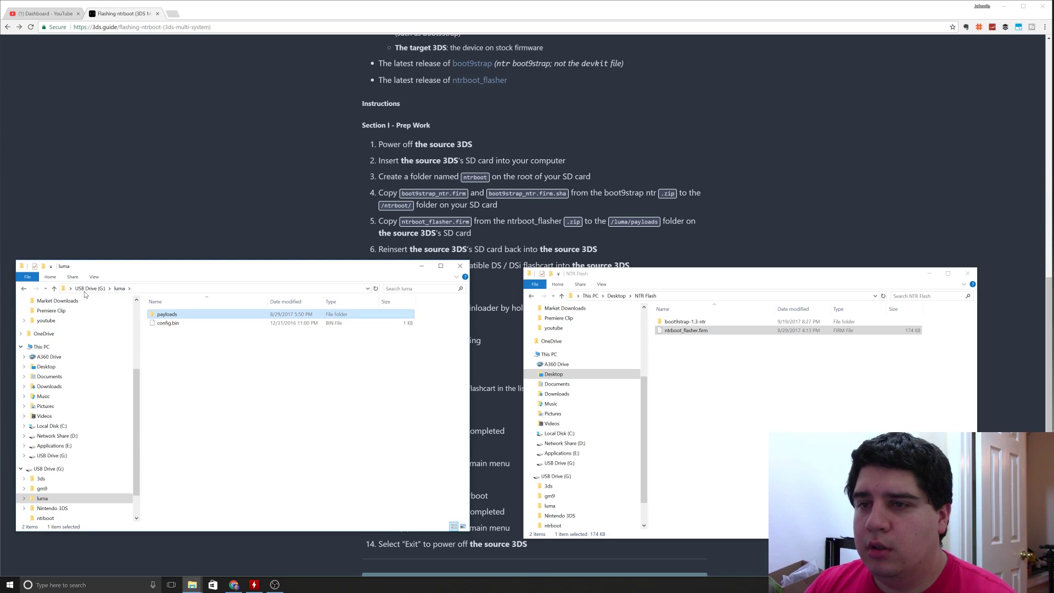
pyautogui.click(99, 290)
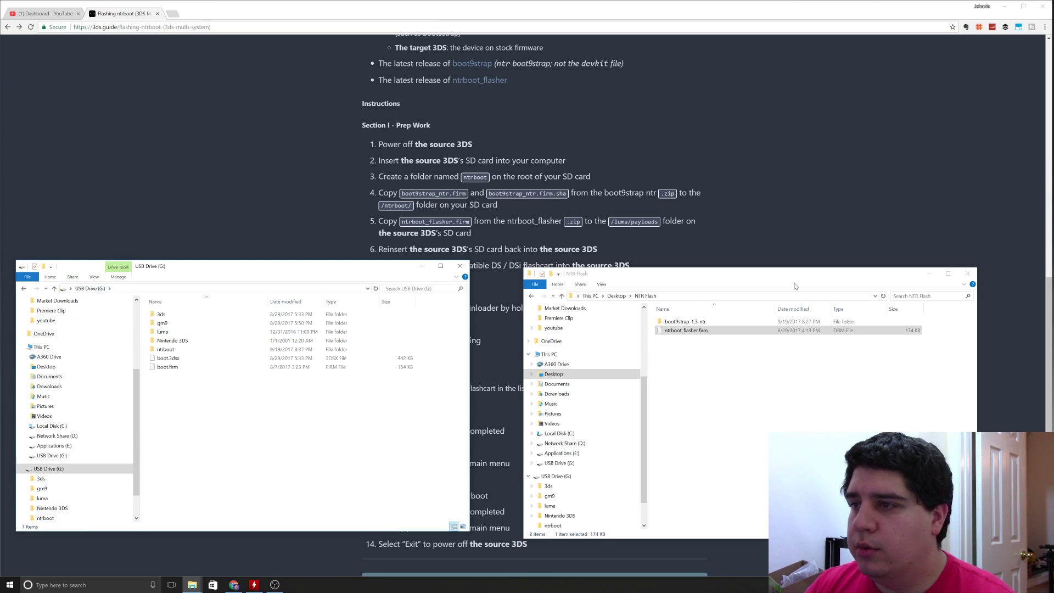
pyautogui.click(966, 275)
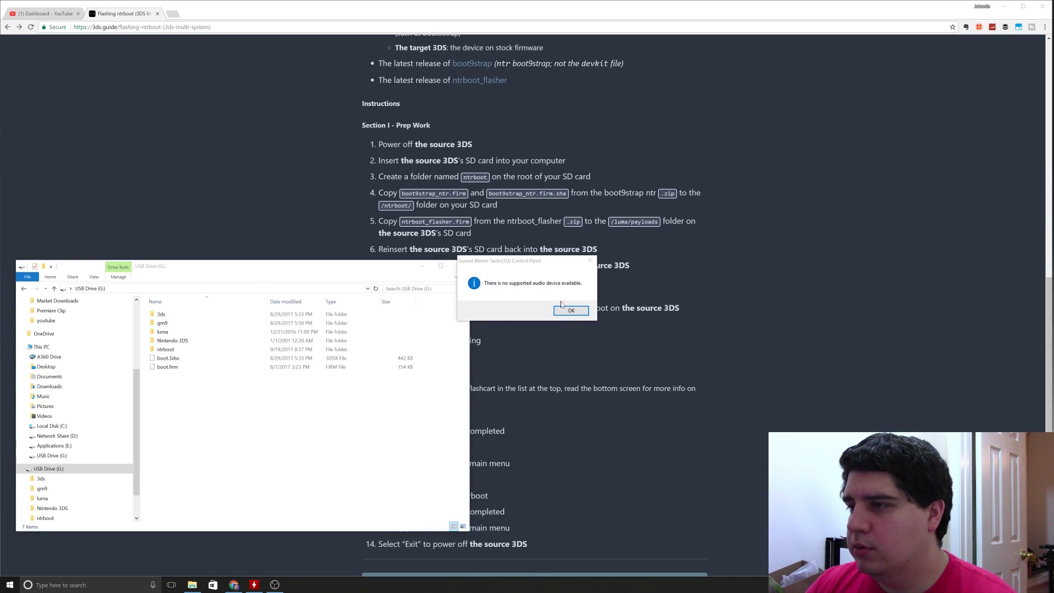
pyautogui.click(568, 310)
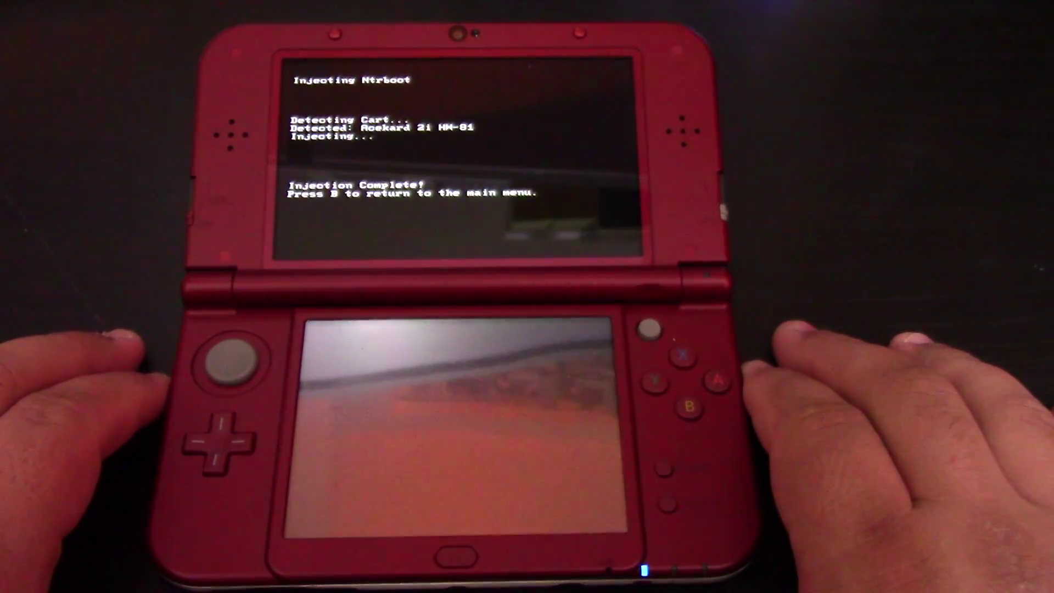
pyautogui.press('b')
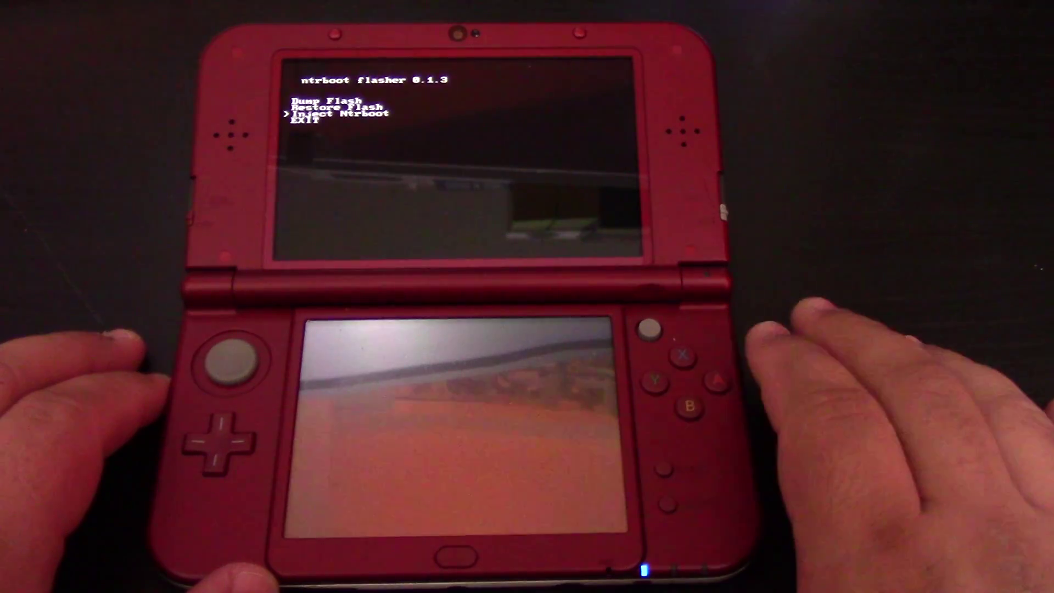
pyautogui.press('Down')
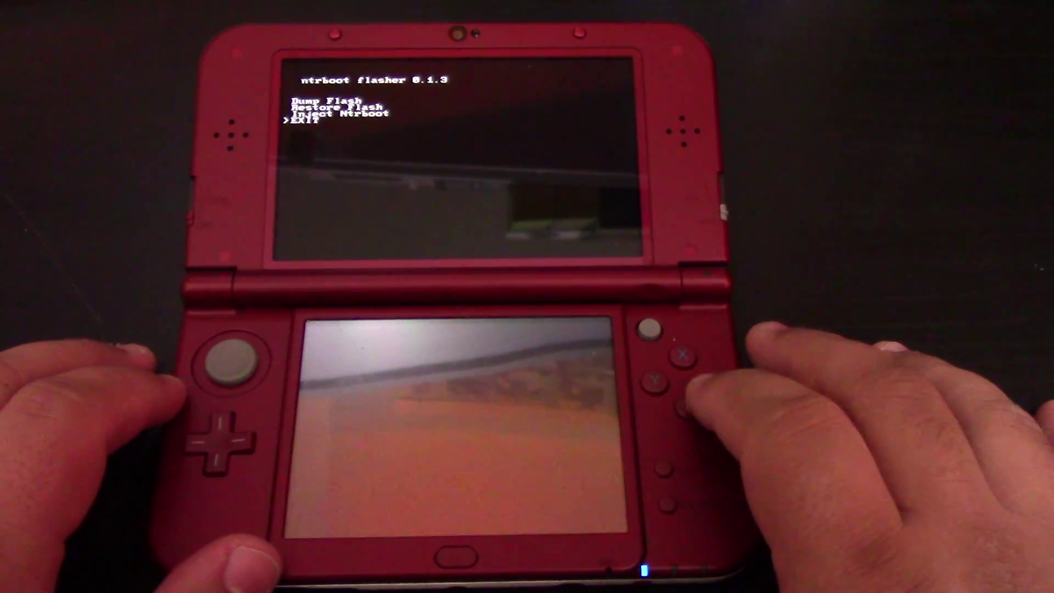
pyautogui.press('a')
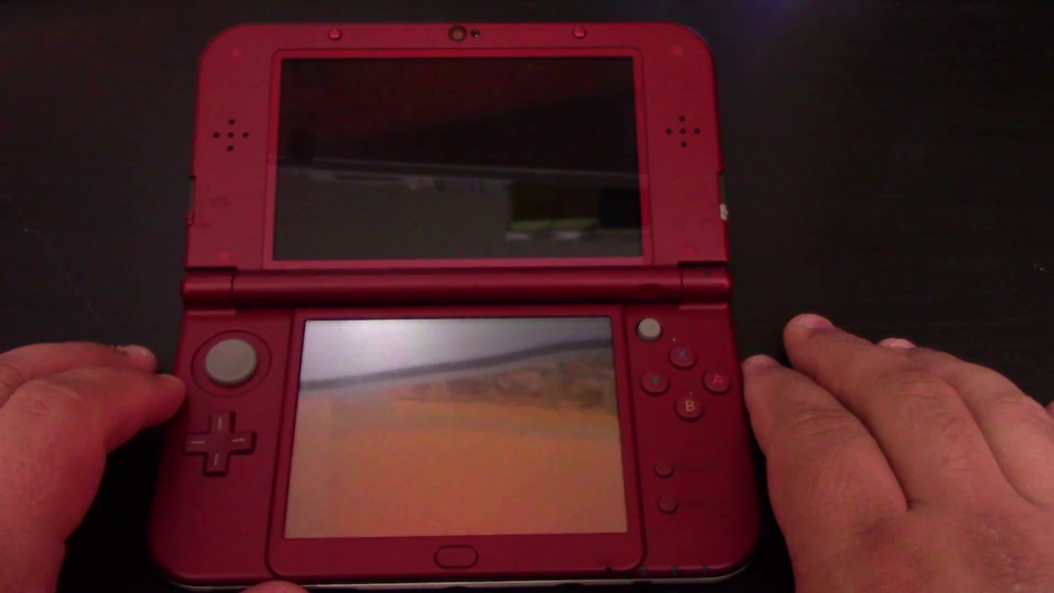